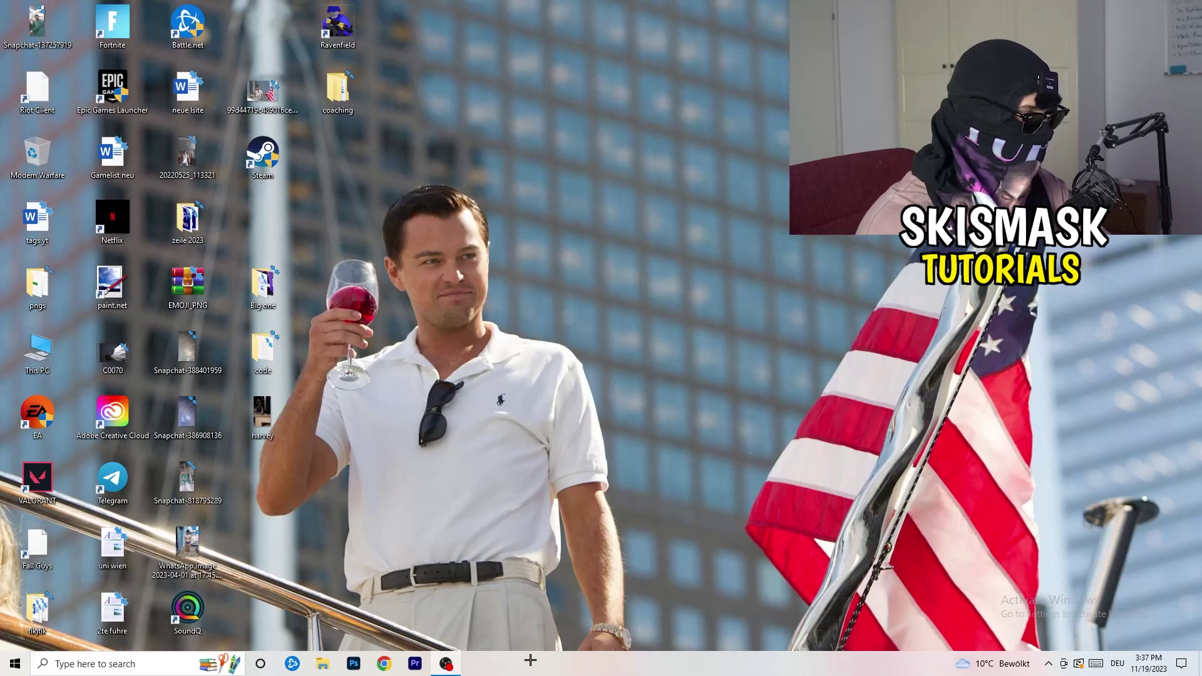
Step: Launch Task Manager from the taskbar context menu to list running apps and background processes
right_click(583, 666)
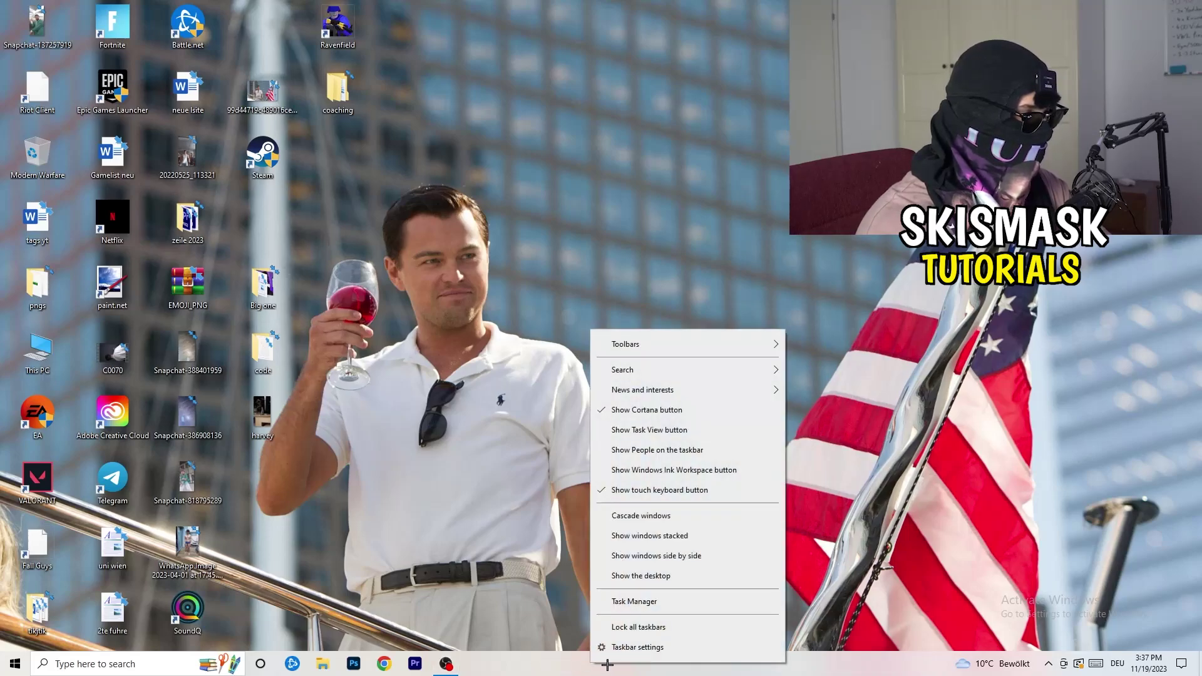
click(636, 601)
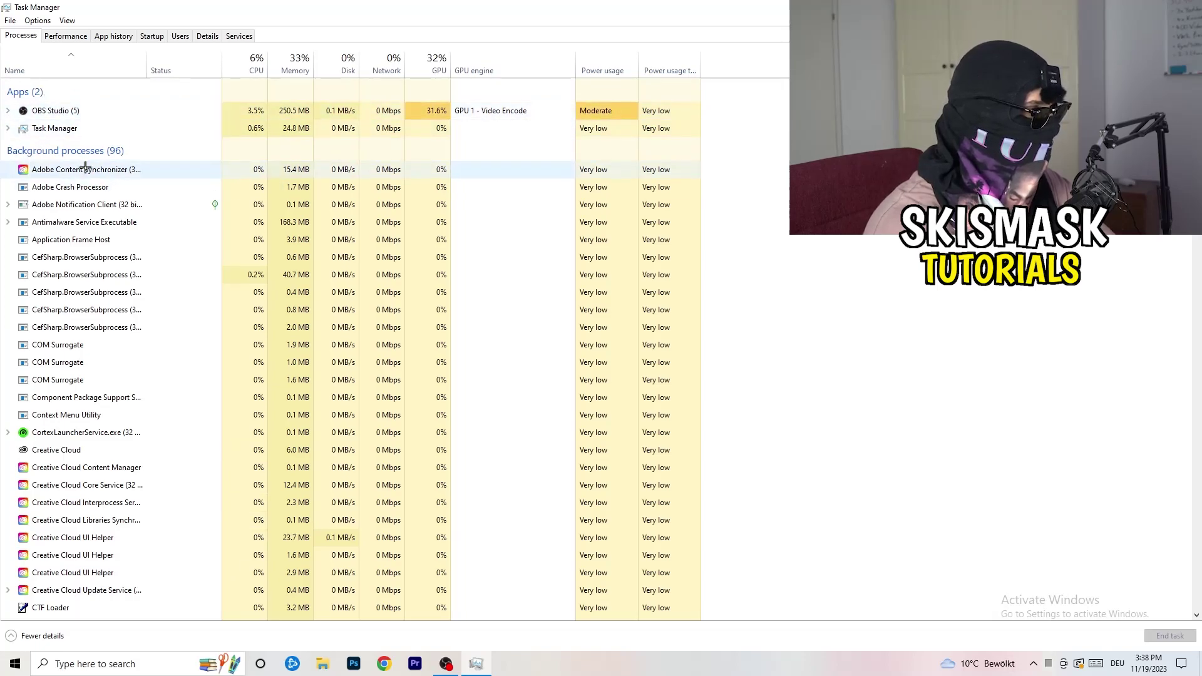
Step: Try ending the Antimalware Service Executable process from its context menu
right_click(281, 224)
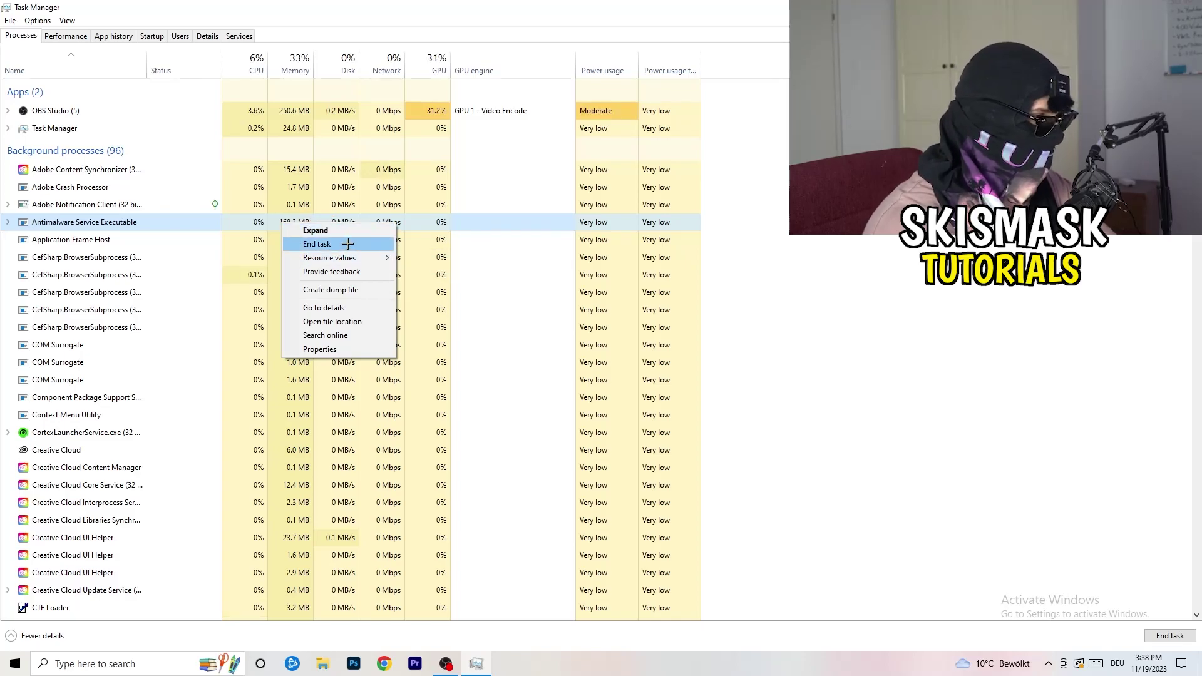
click(391, 244)
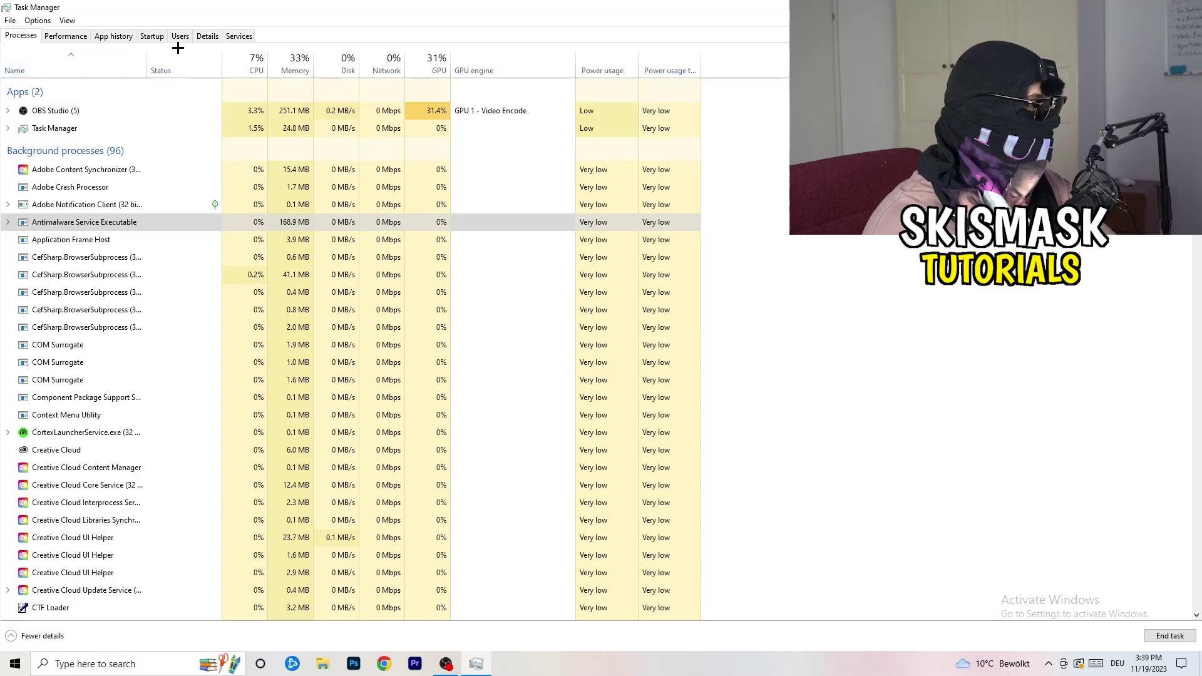
Step: On the Startup tab, inspect the Dropbox, EA and File Association Helper entries without changing them
click(154, 36)
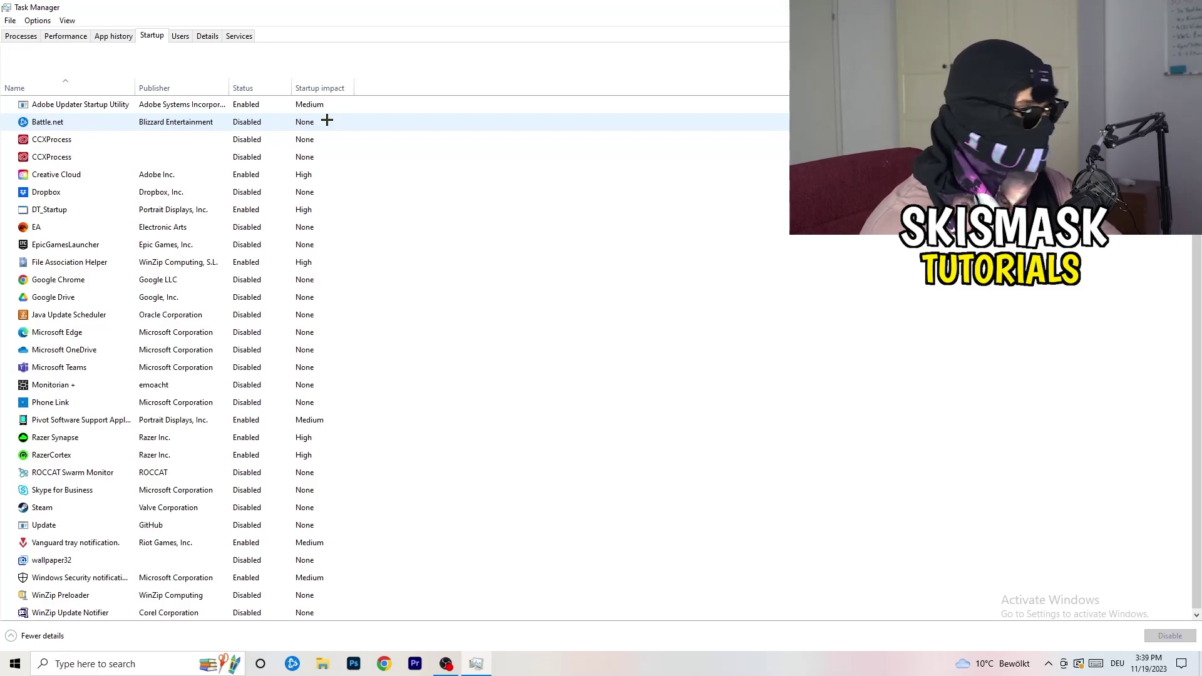
right_click(251, 188)
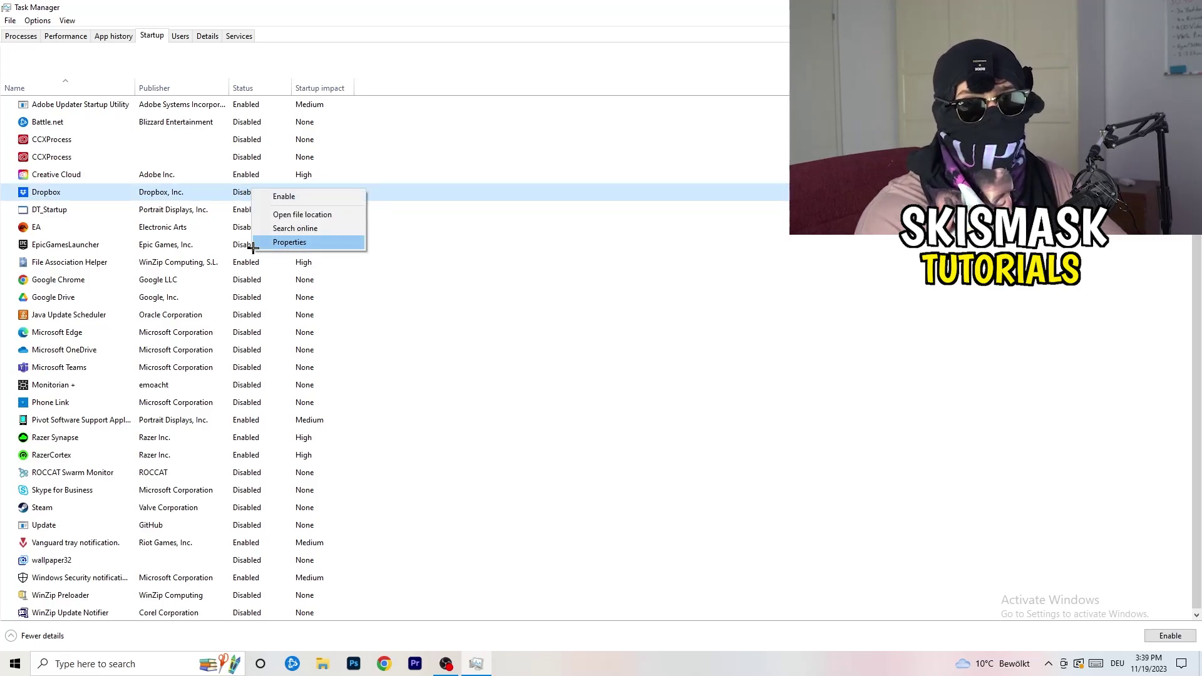
right_click(120, 230)
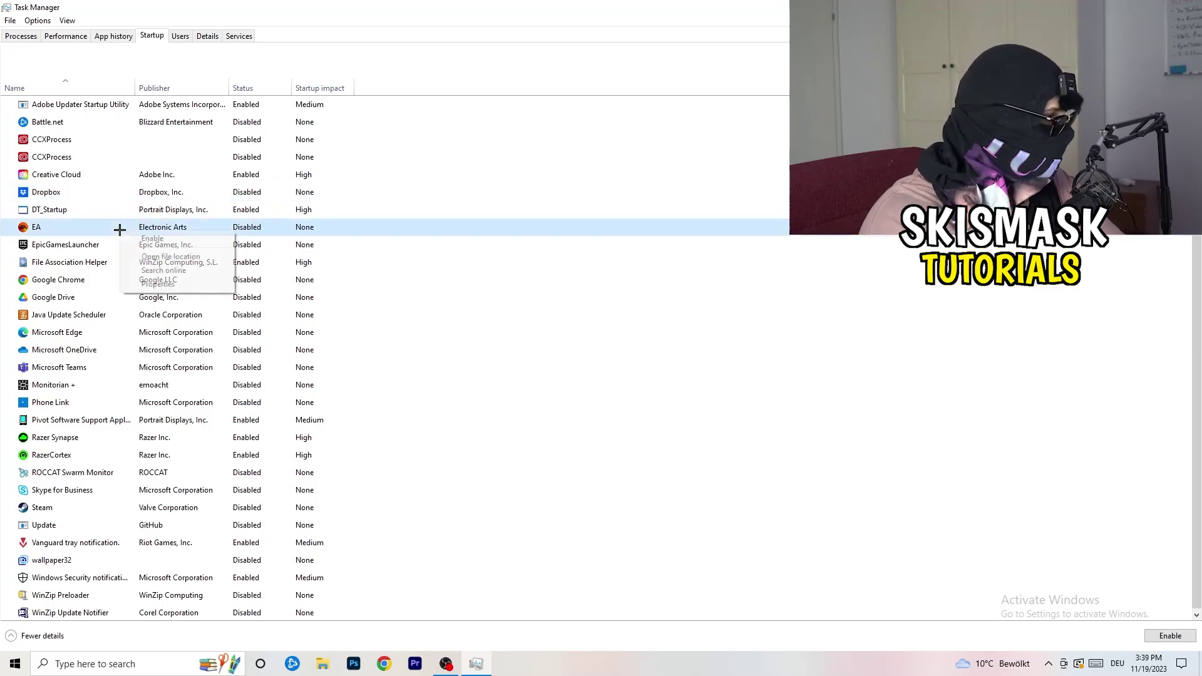
click(801, 326)
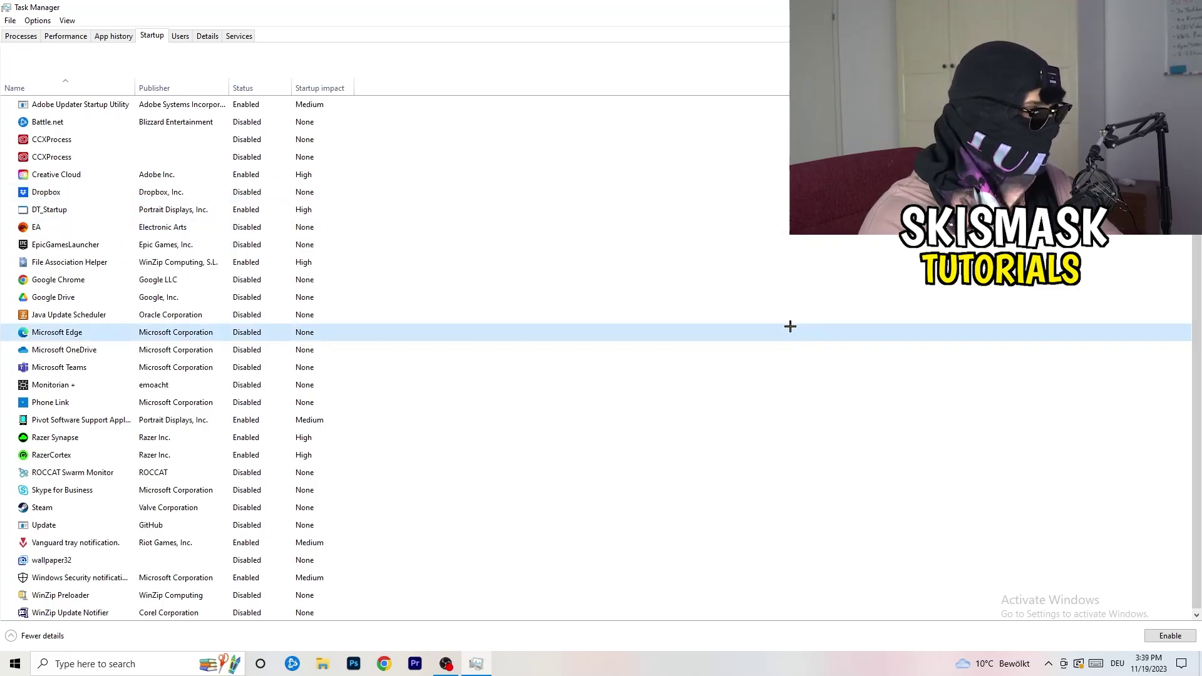
right_click(248, 265)
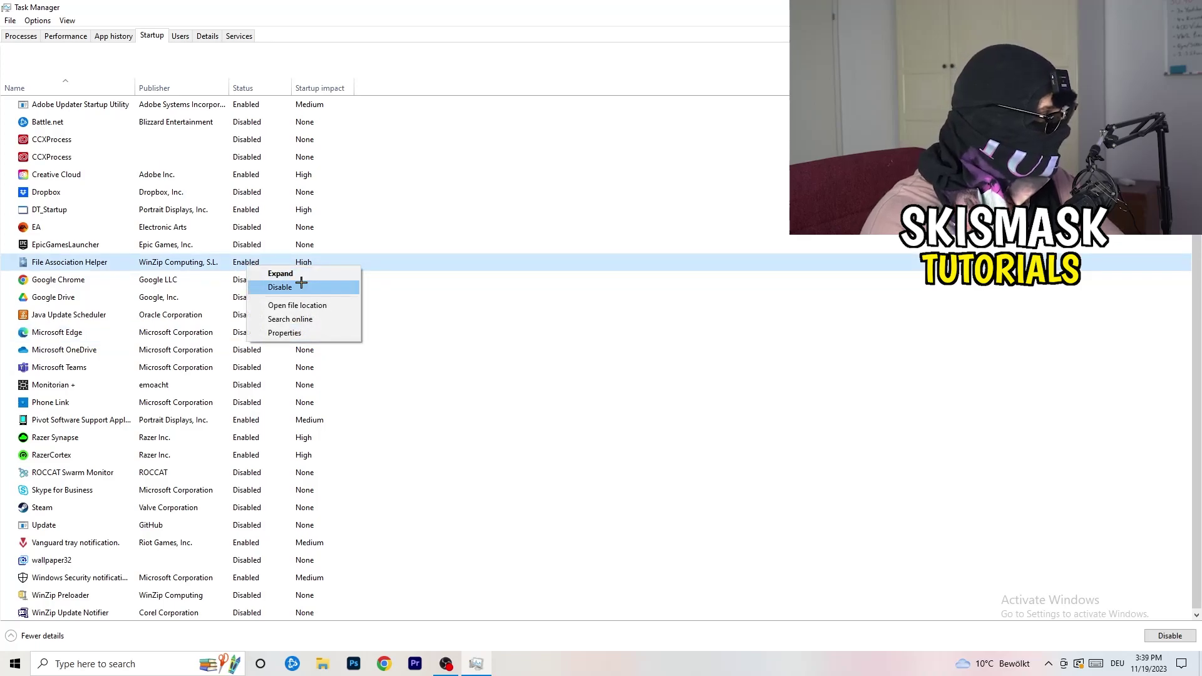
click(539, 314)
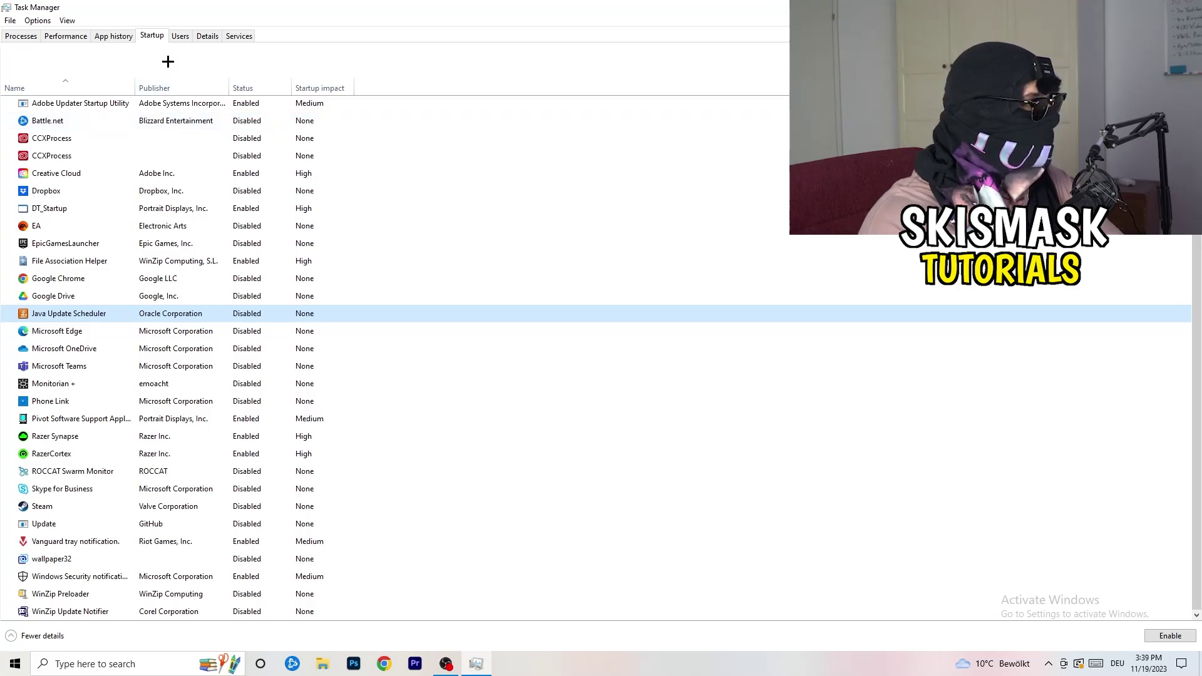
Step: Pass Performance to the Details tab and view DropboxCrashHandler.exe's priority choices without changing them
click(66, 35)
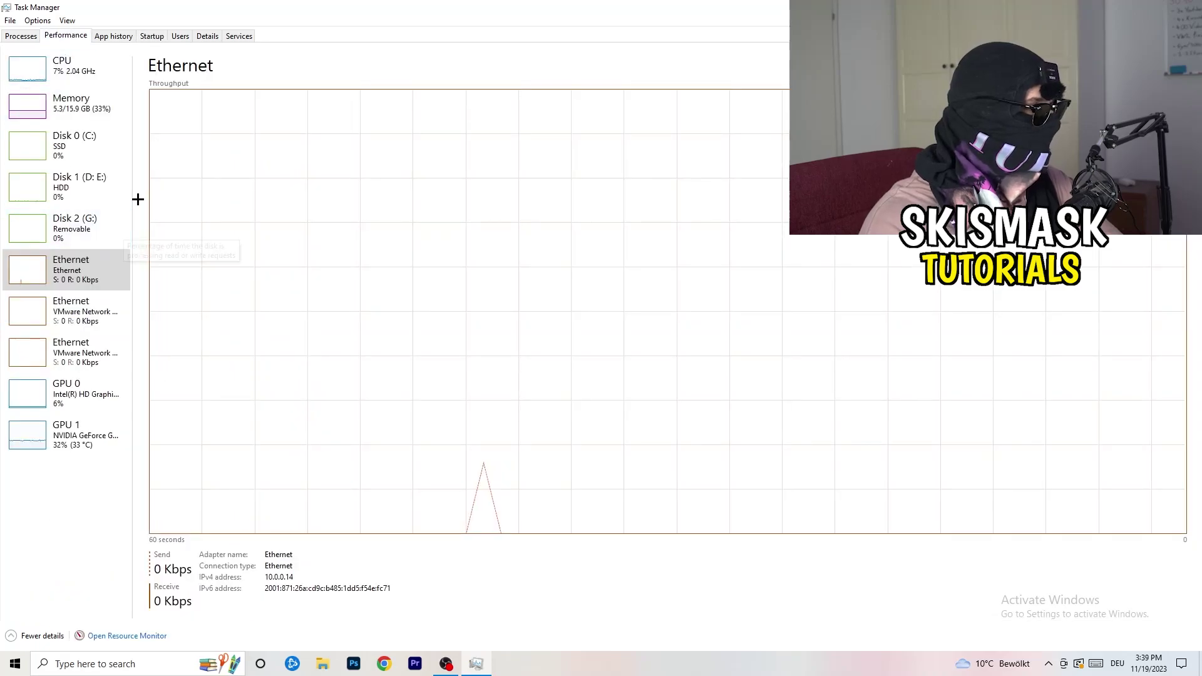
click(207, 36)
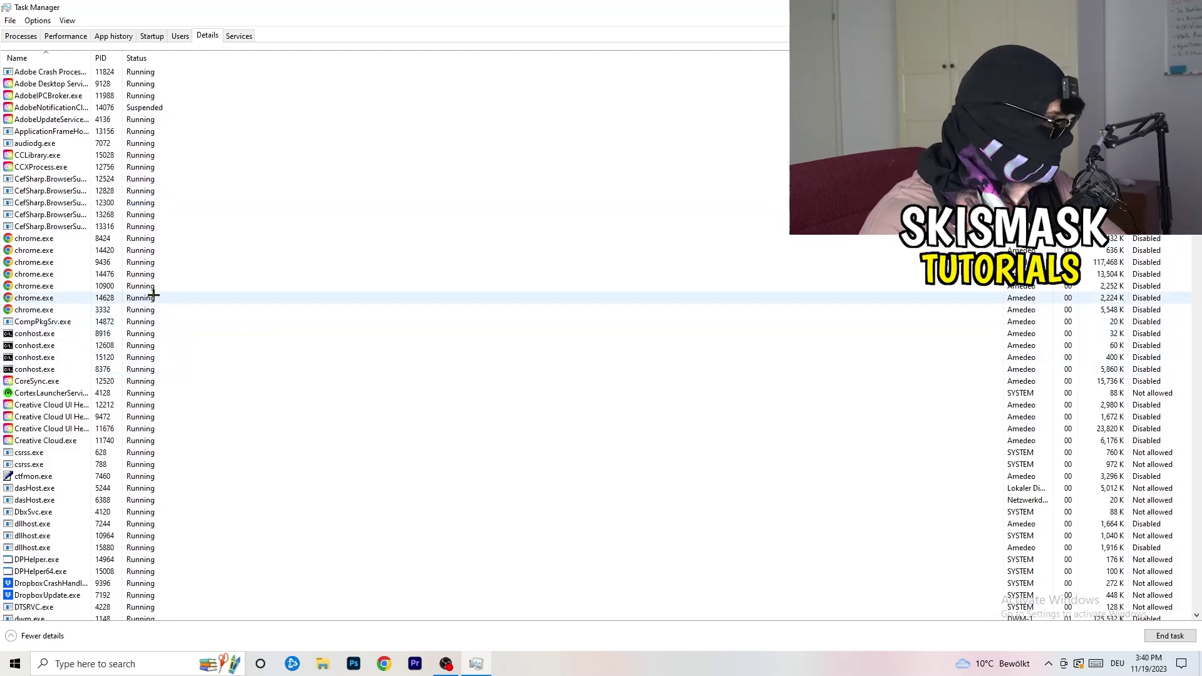
scroll(153, 295, down, 6)
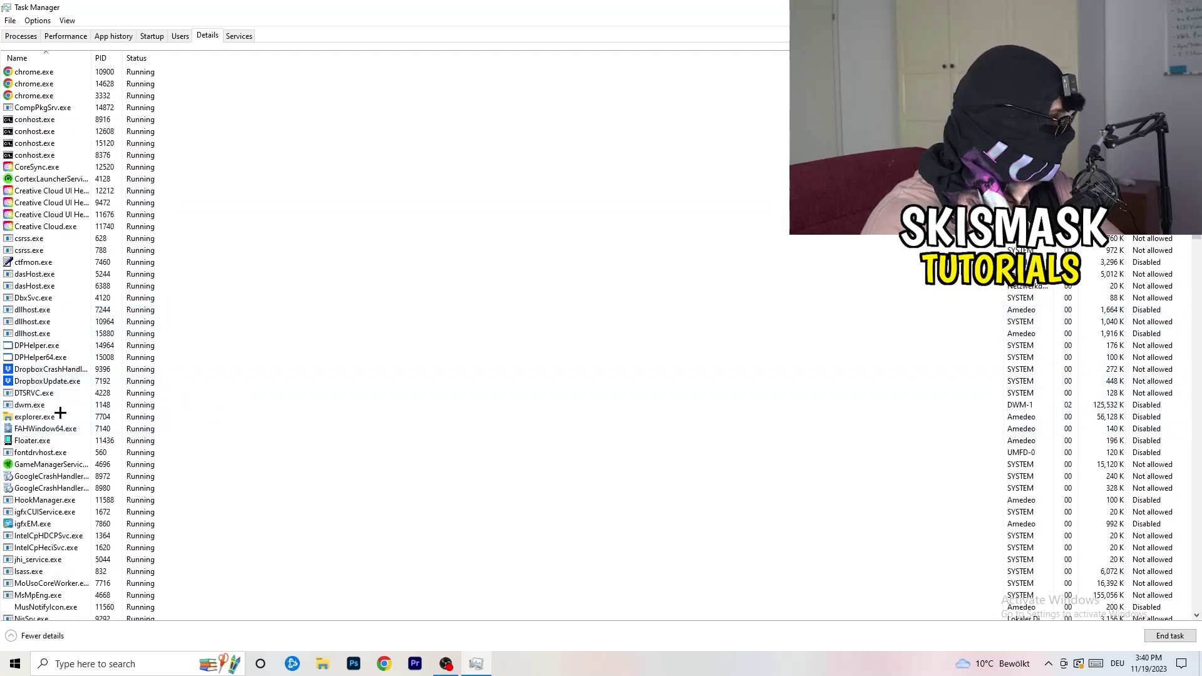
right_click(55, 367)
click(97, 367)
right_click(100, 368)
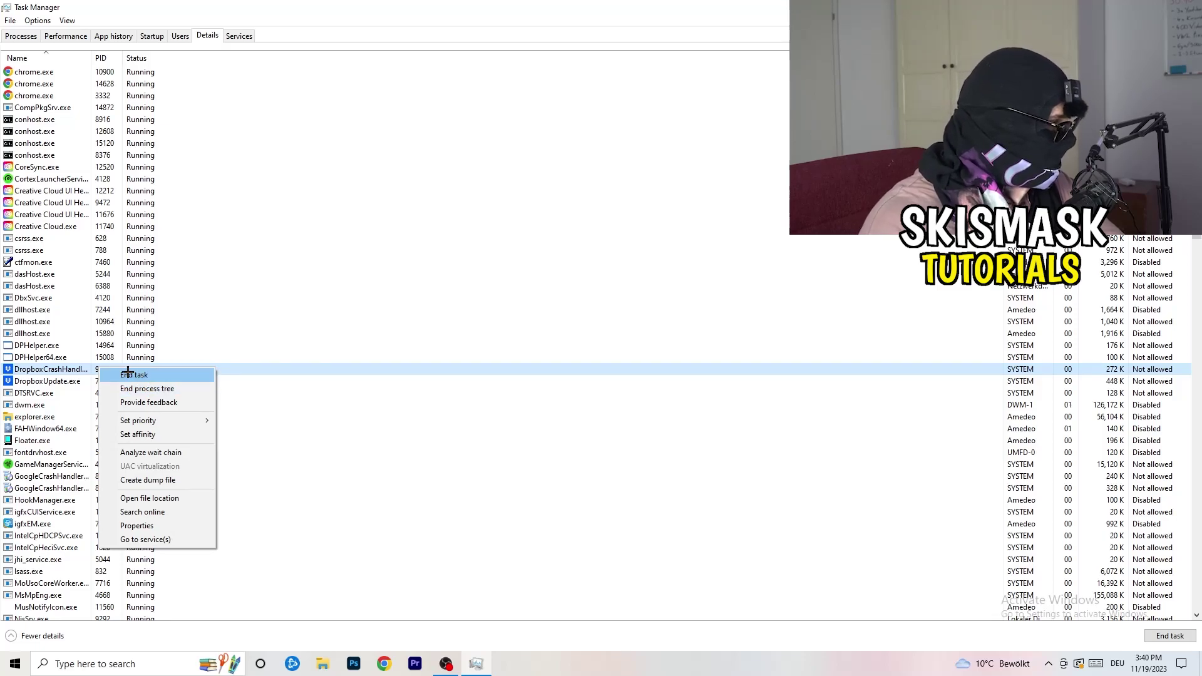
right_click(93, 370)
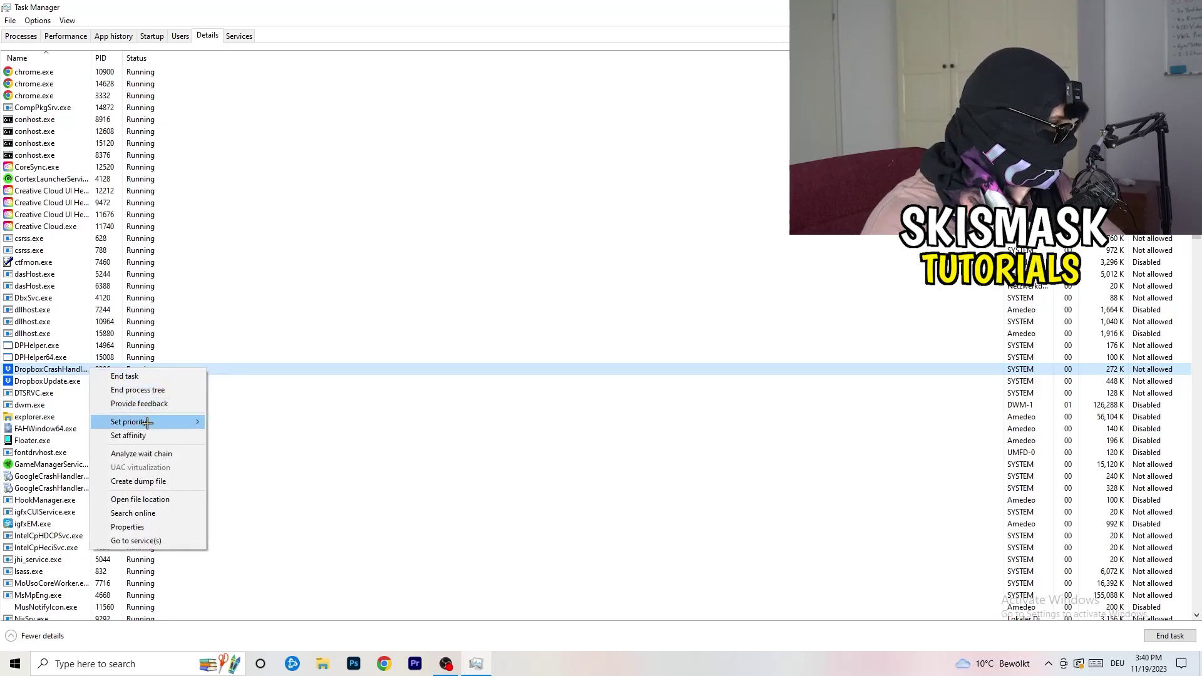
mouse_move(149, 423)
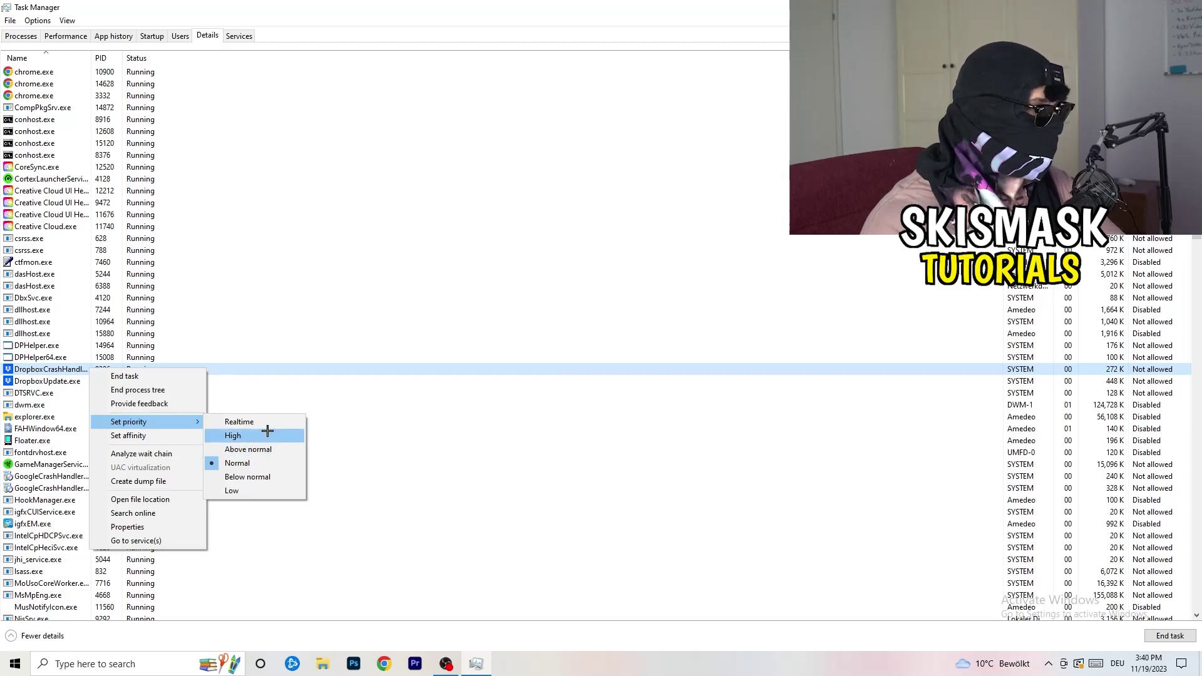
click(598, 8)
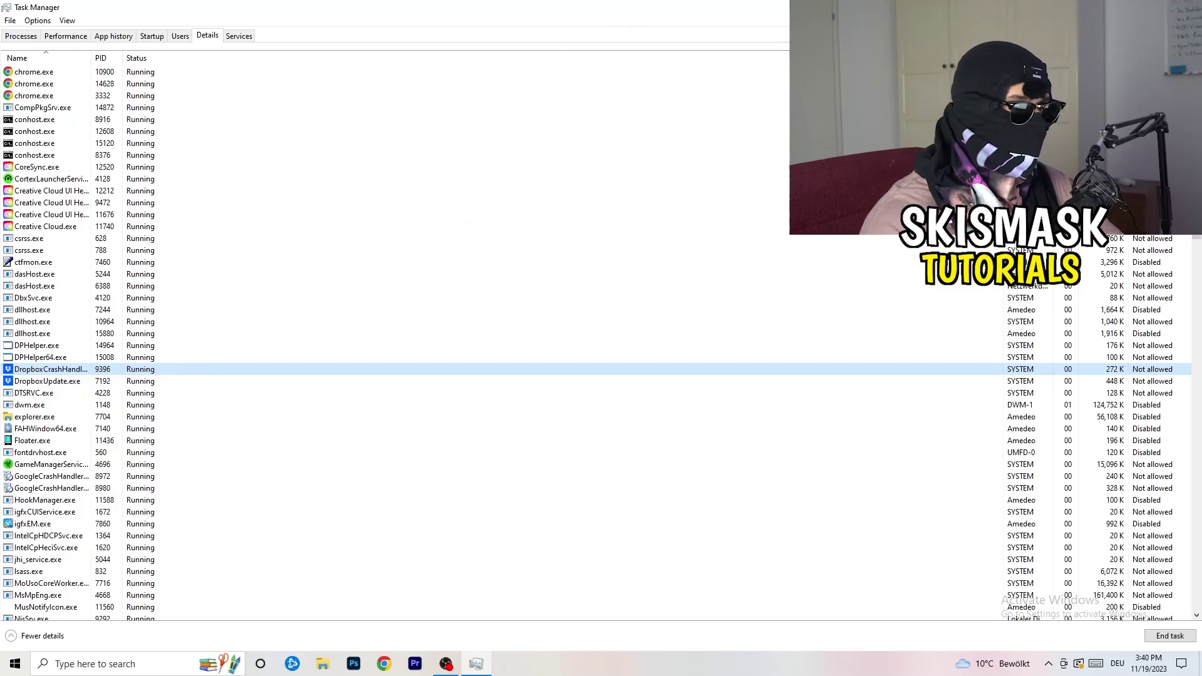
Step: Close Task Manager, launch Settings by searching 'sett', and open System's Display page
key(alt+F4)
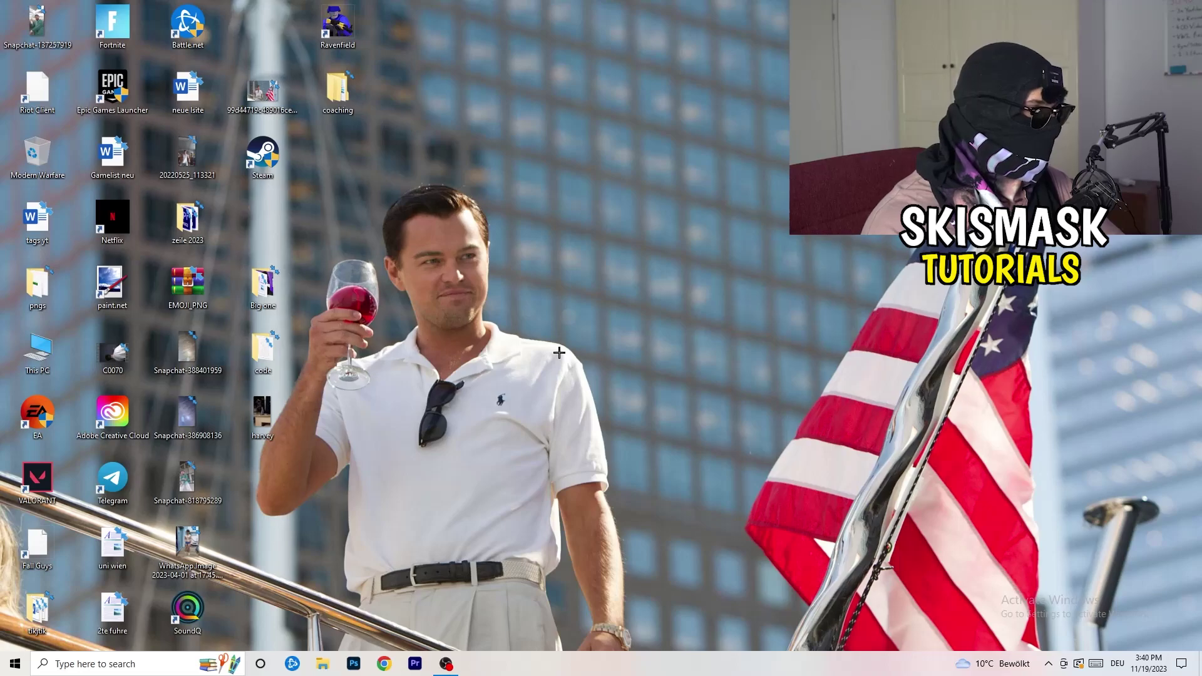
key(super)
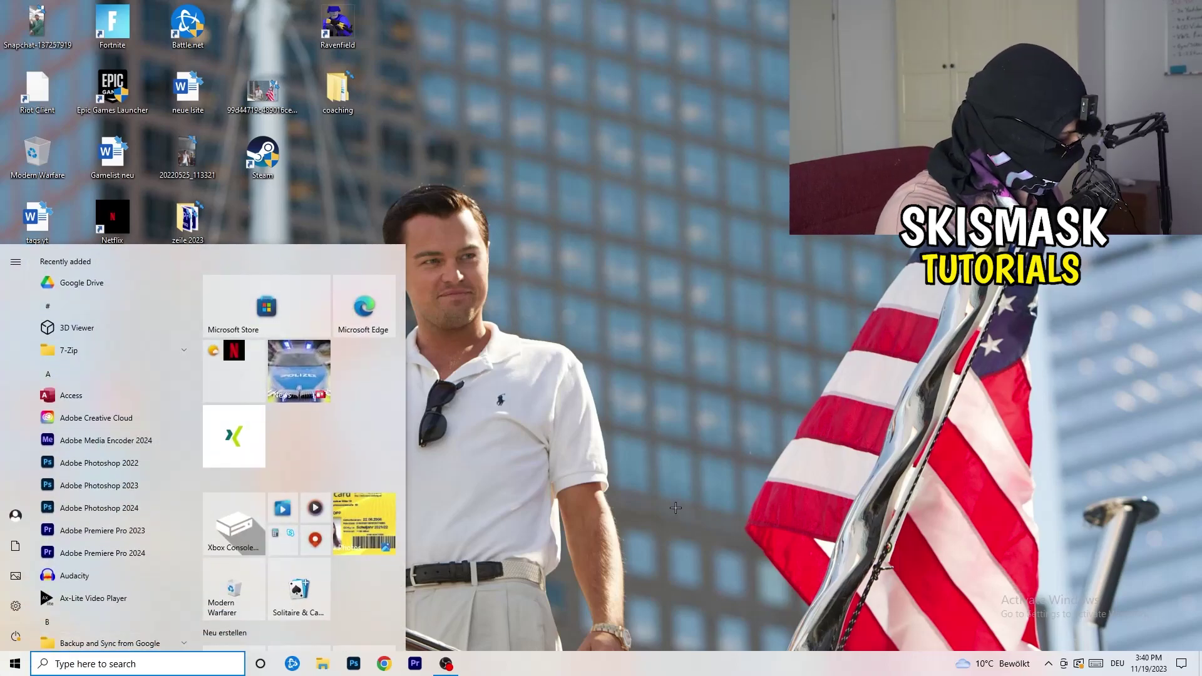
text(sett)
key(Return)
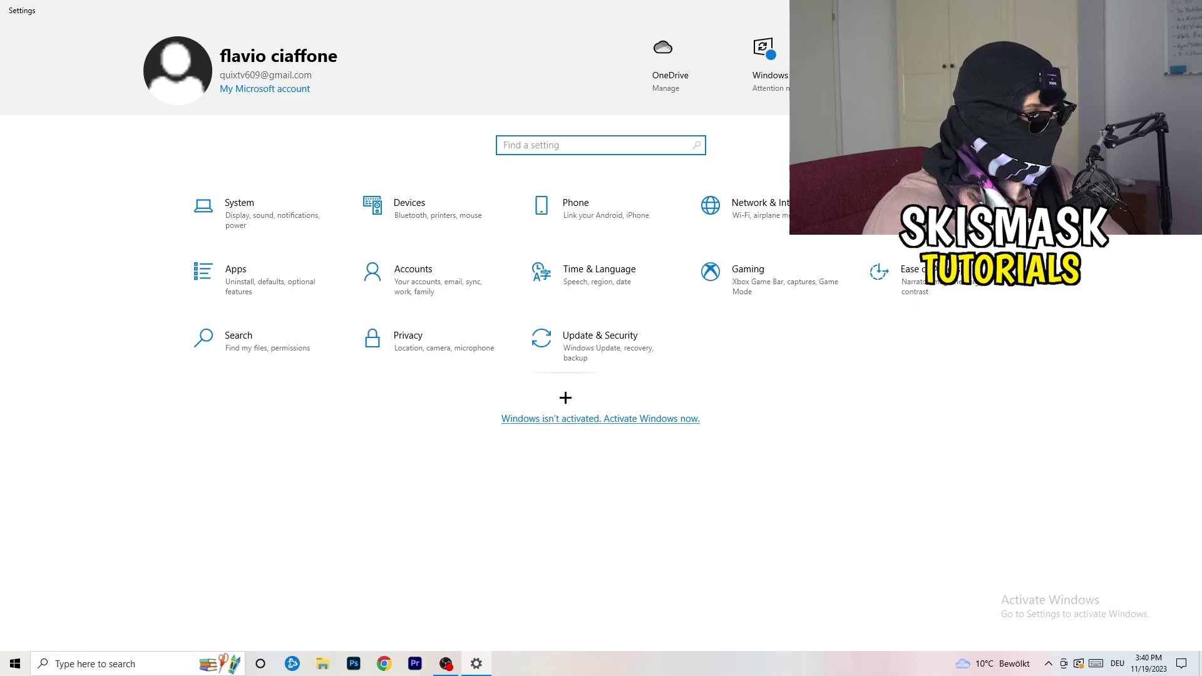
click(275, 231)
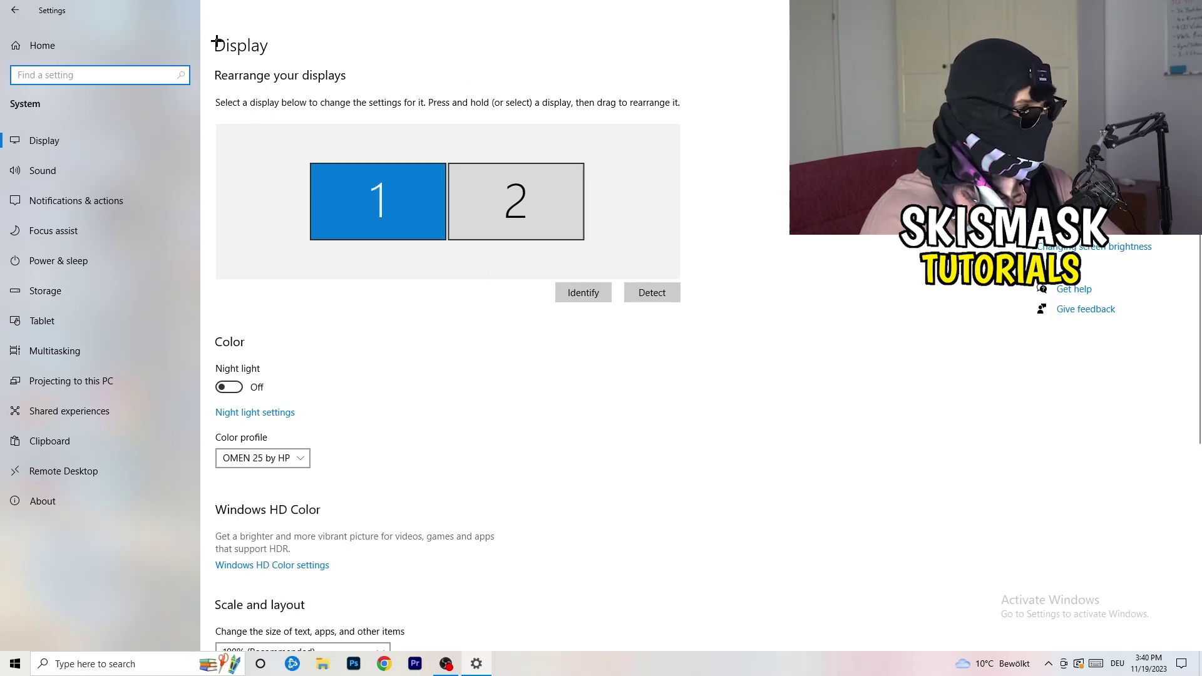
Step: Review the Display page, keeping text scaling at 100% (Recommended)
click(257, 49)
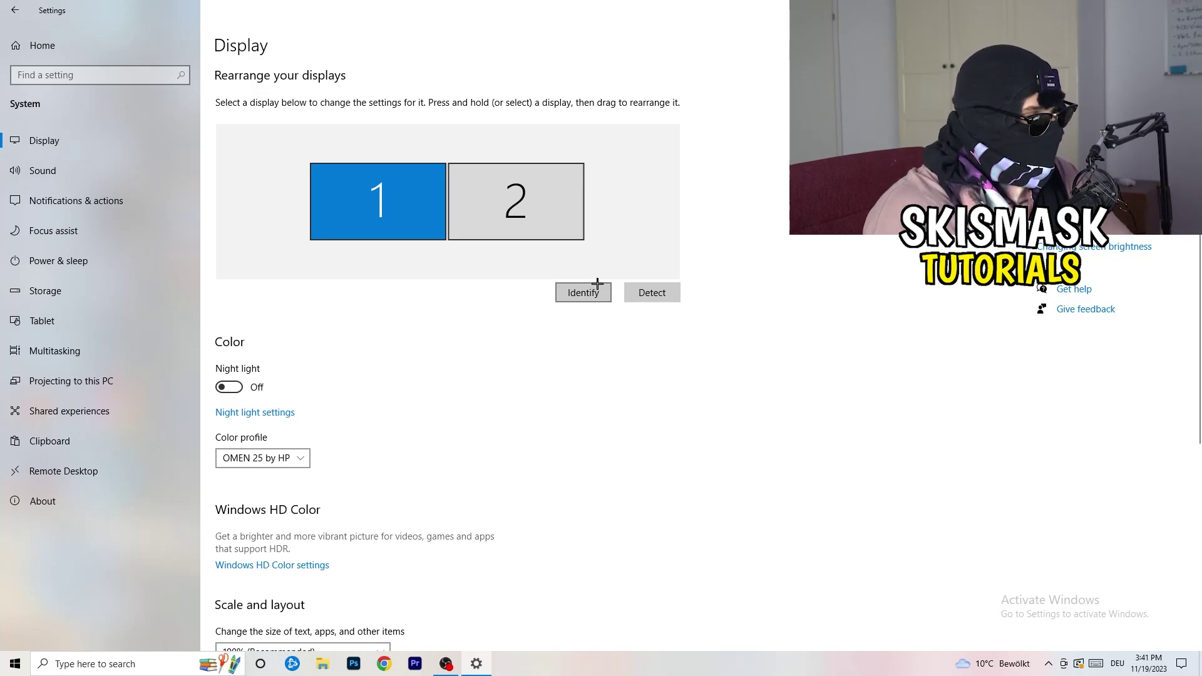
scroll(429, 338, down, 5)
scroll(425, 343, up, 5)
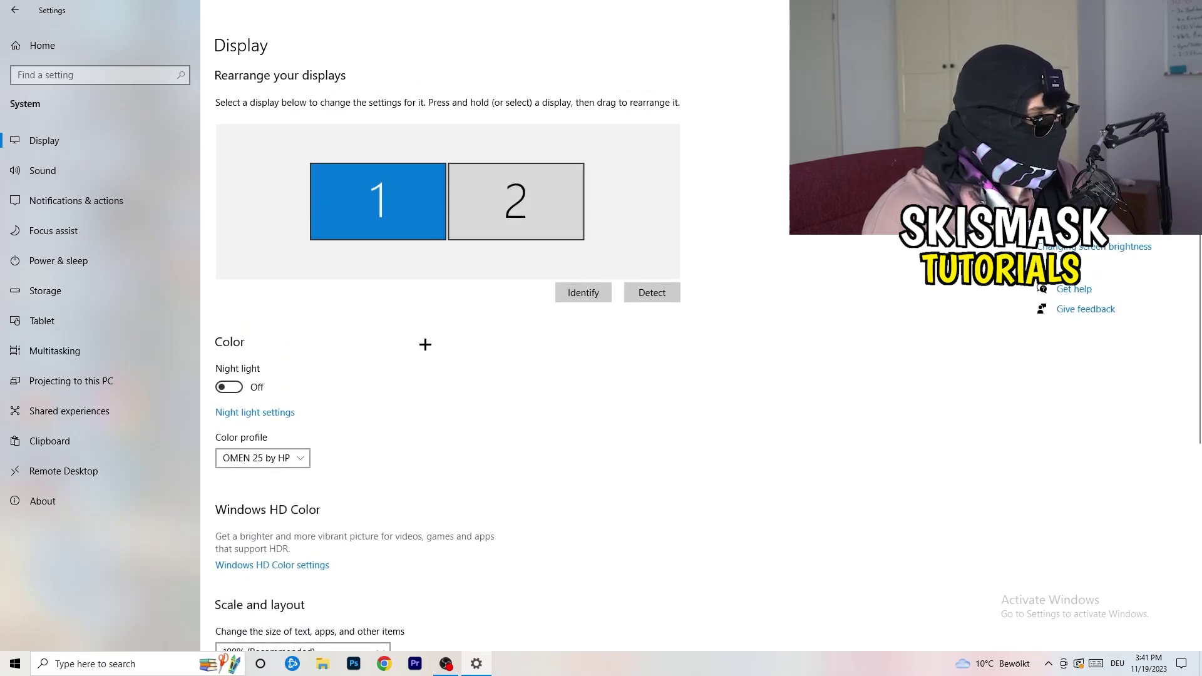
scroll(425, 343, down, 5)
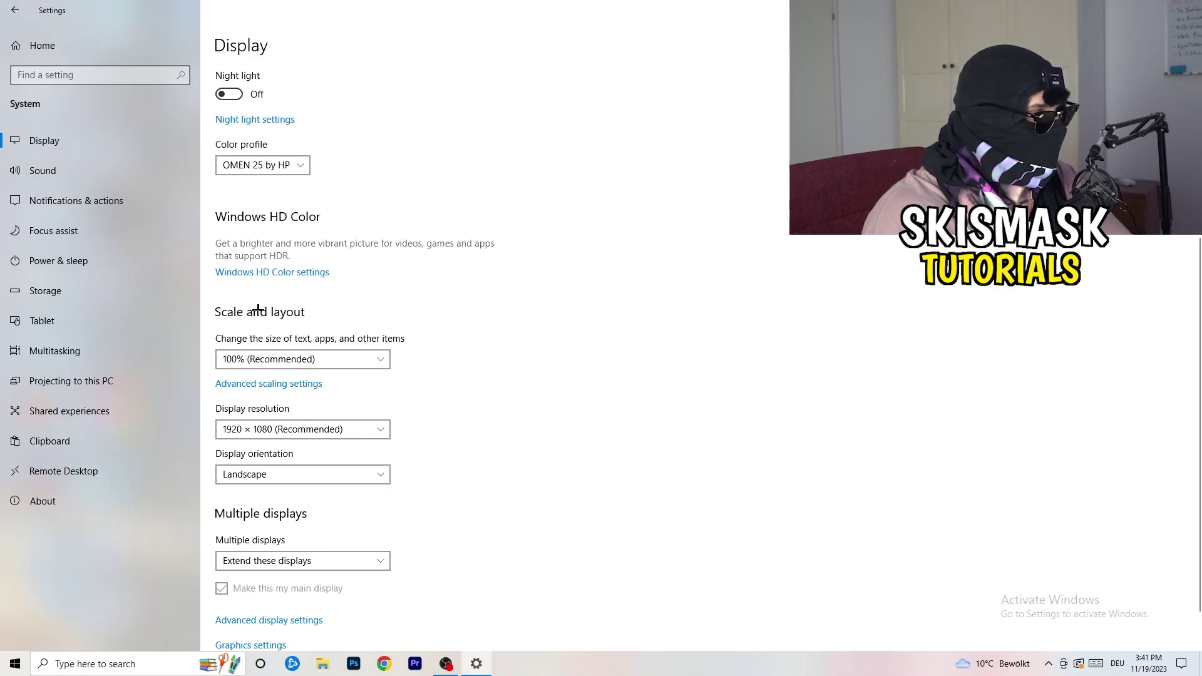
click(370, 352)
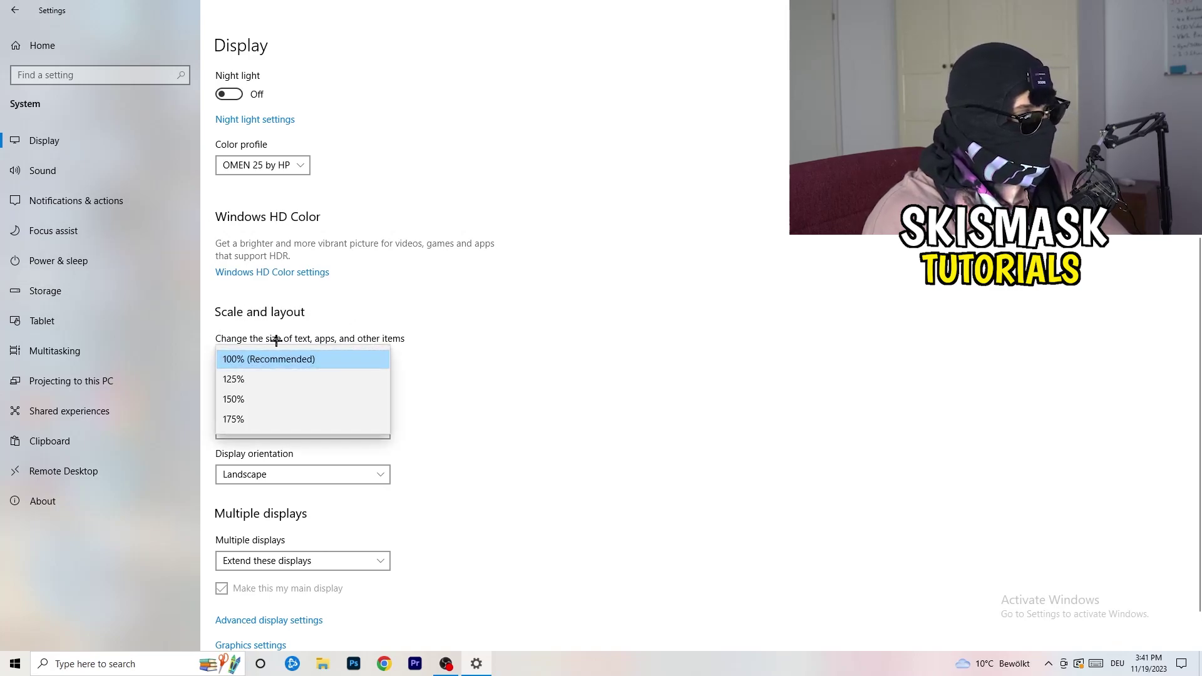
click(419, 337)
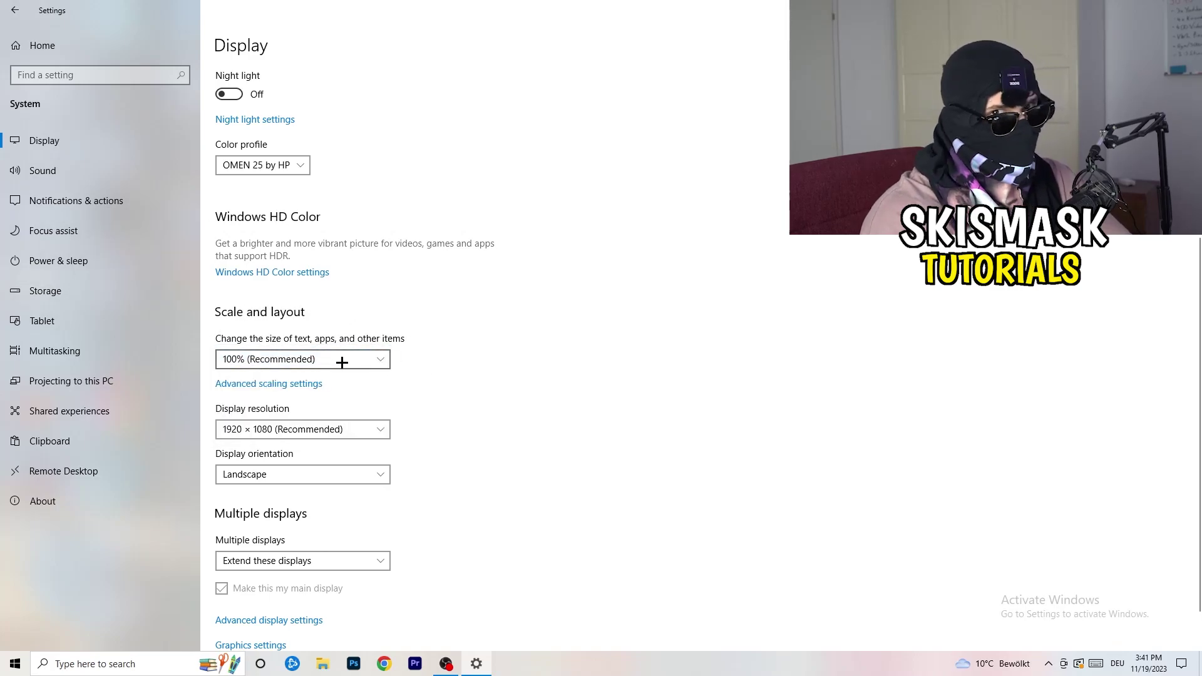
scroll(330, 366, down, 1)
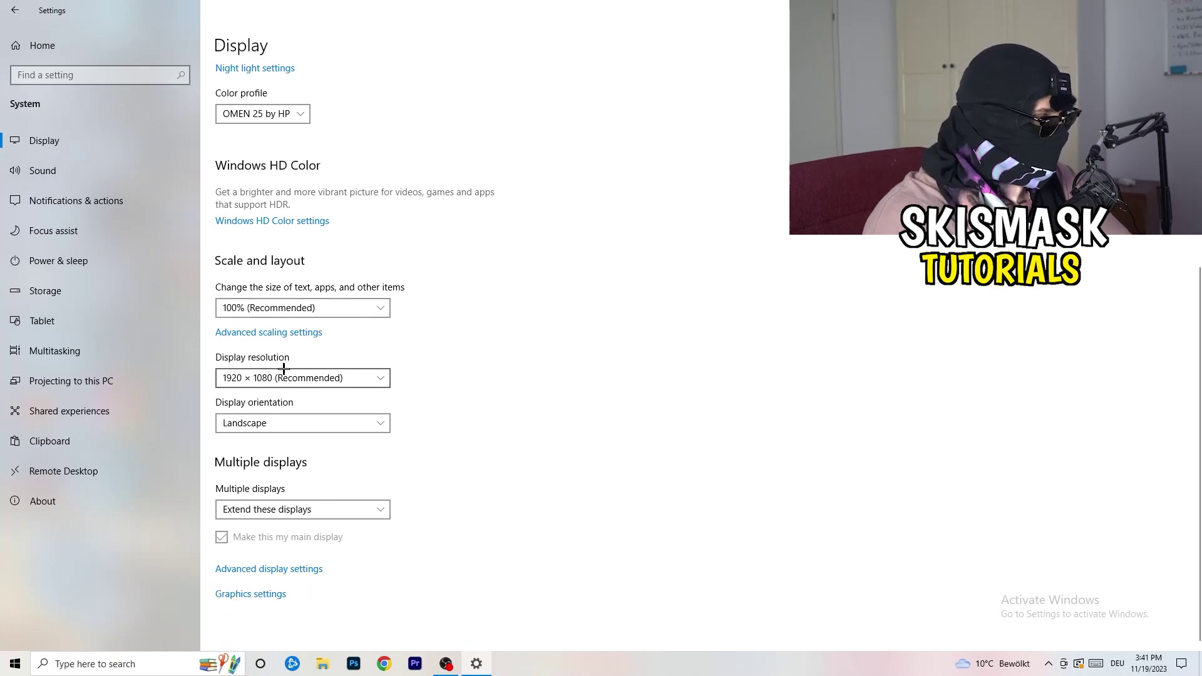
key(alt+Down)
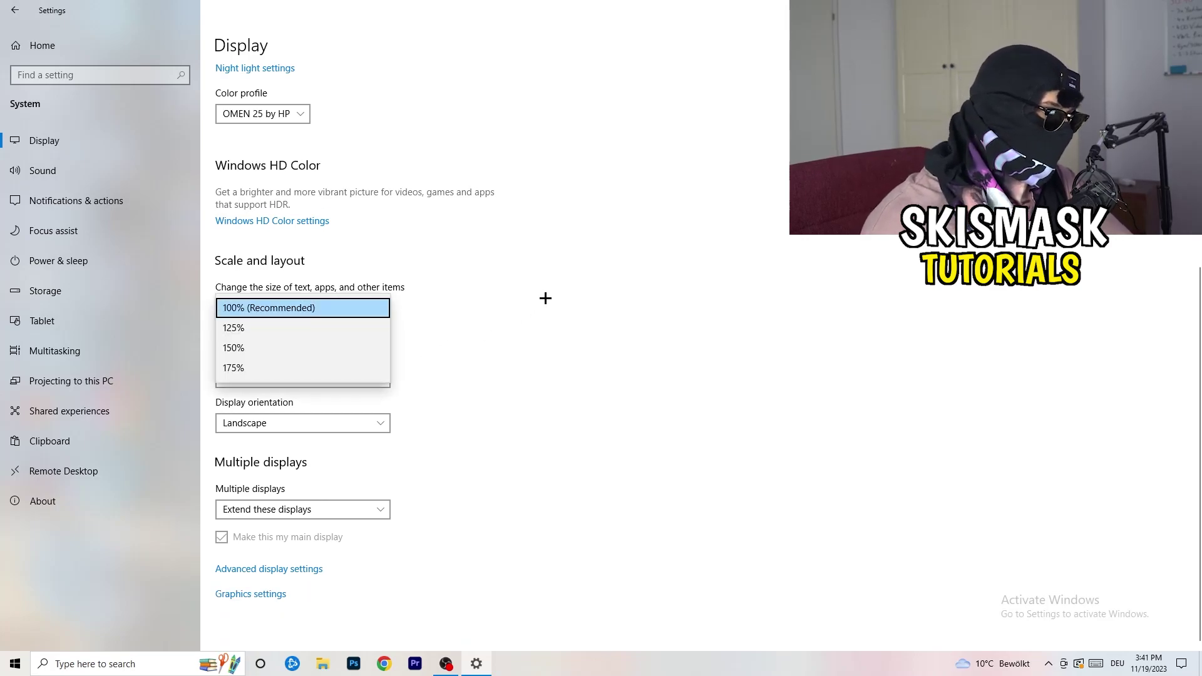
click(545, 298)
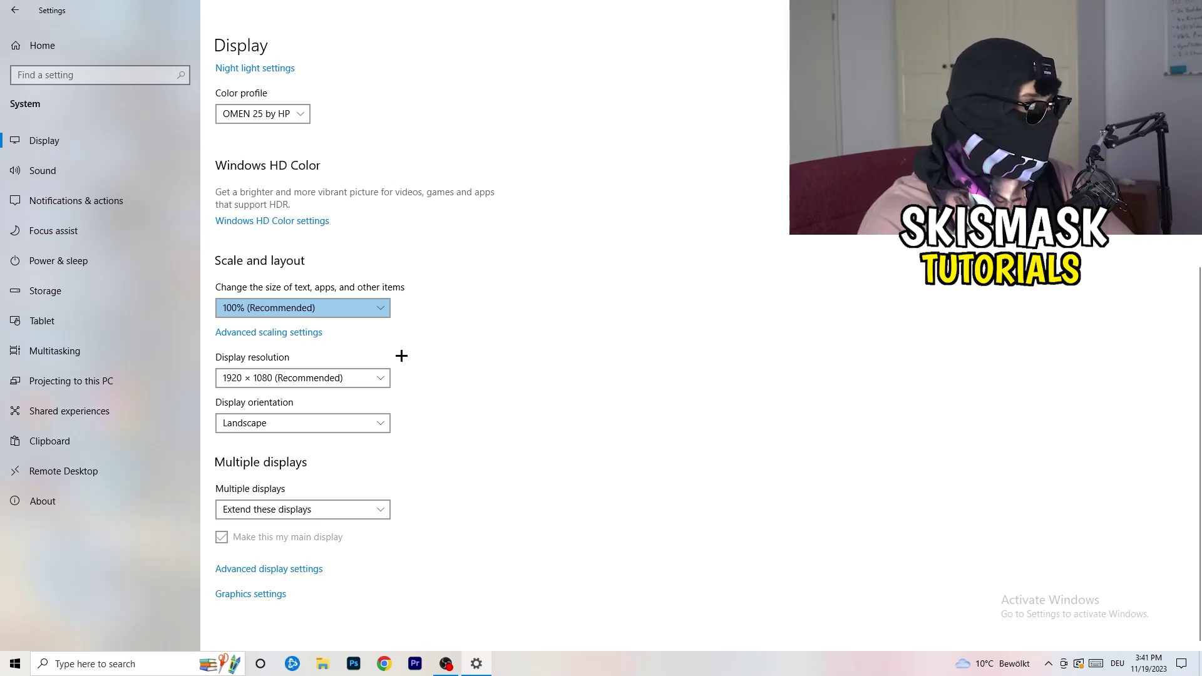
Step: Leave the display resolution unchanged and go to the Storage settings
click(370, 378)
click(435, 356)
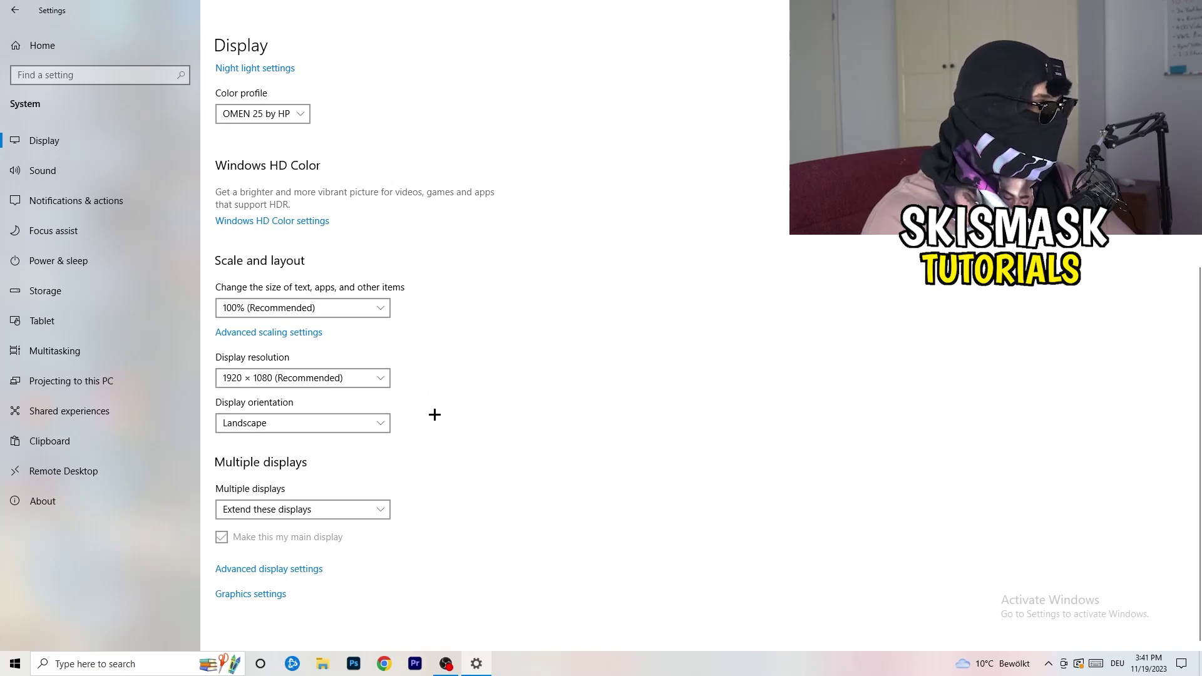
click(89, 290)
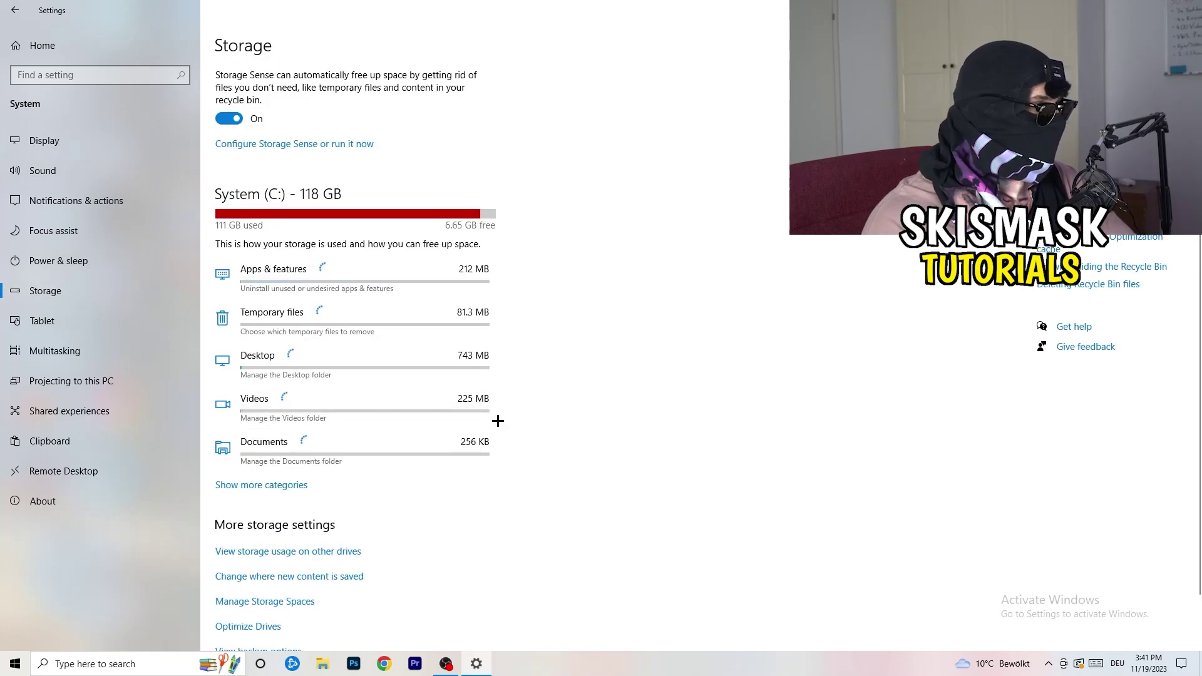
Step: Keep Storage Sense weekly with 14-day recycle bin cleanup, but stop deleting unused temporary app files
click(262, 148)
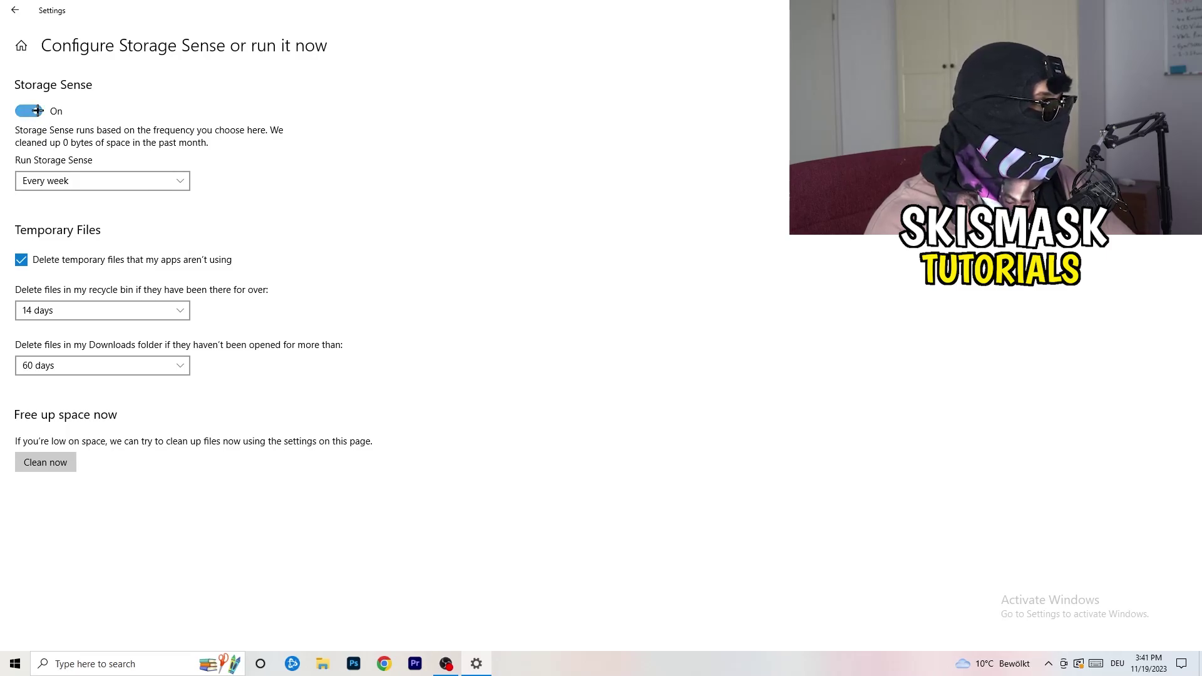
click(49, 179)
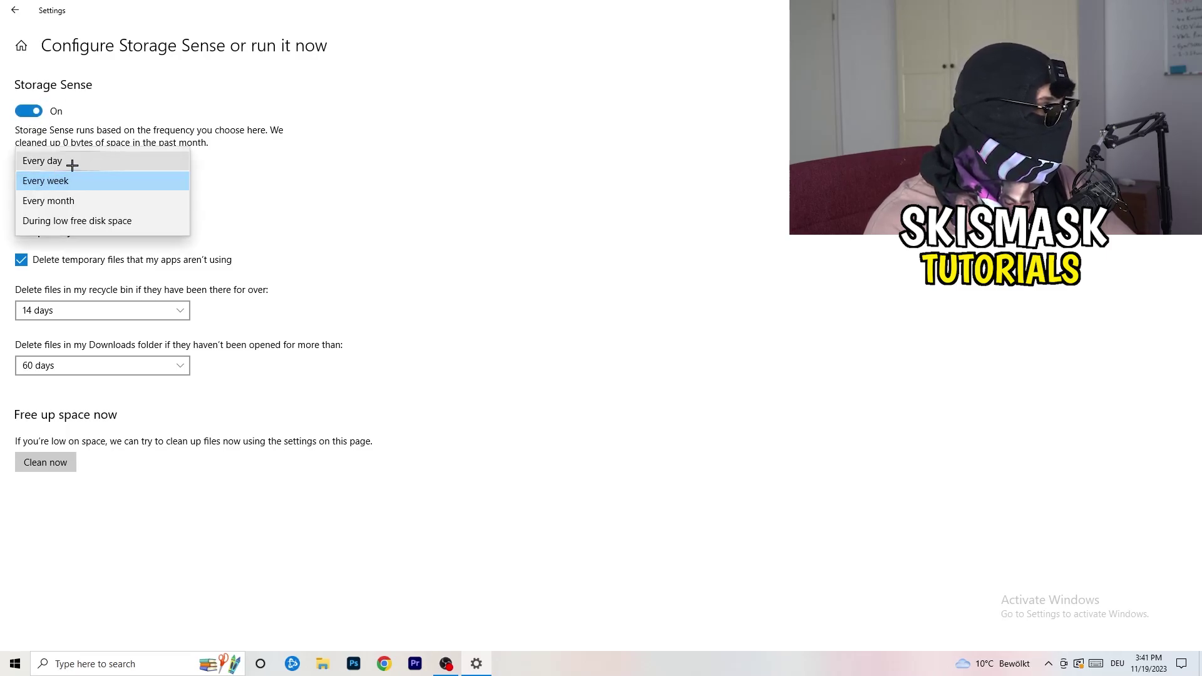
click(194, 317)
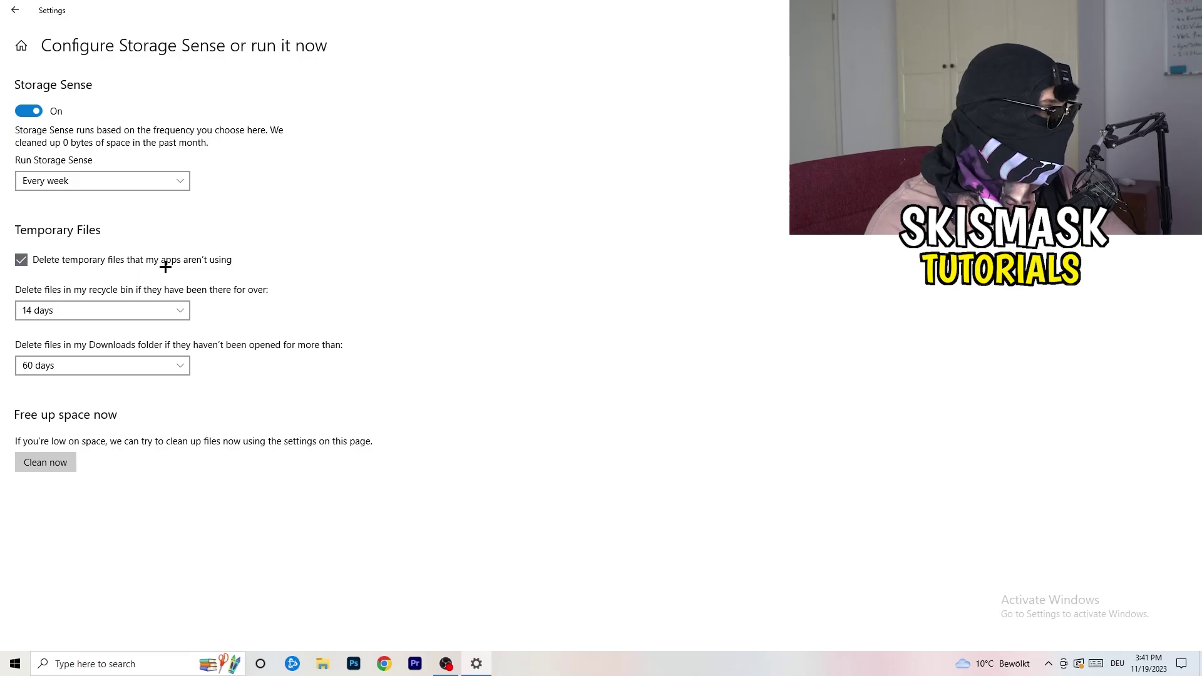
click(197, 262)
click(76, 308)
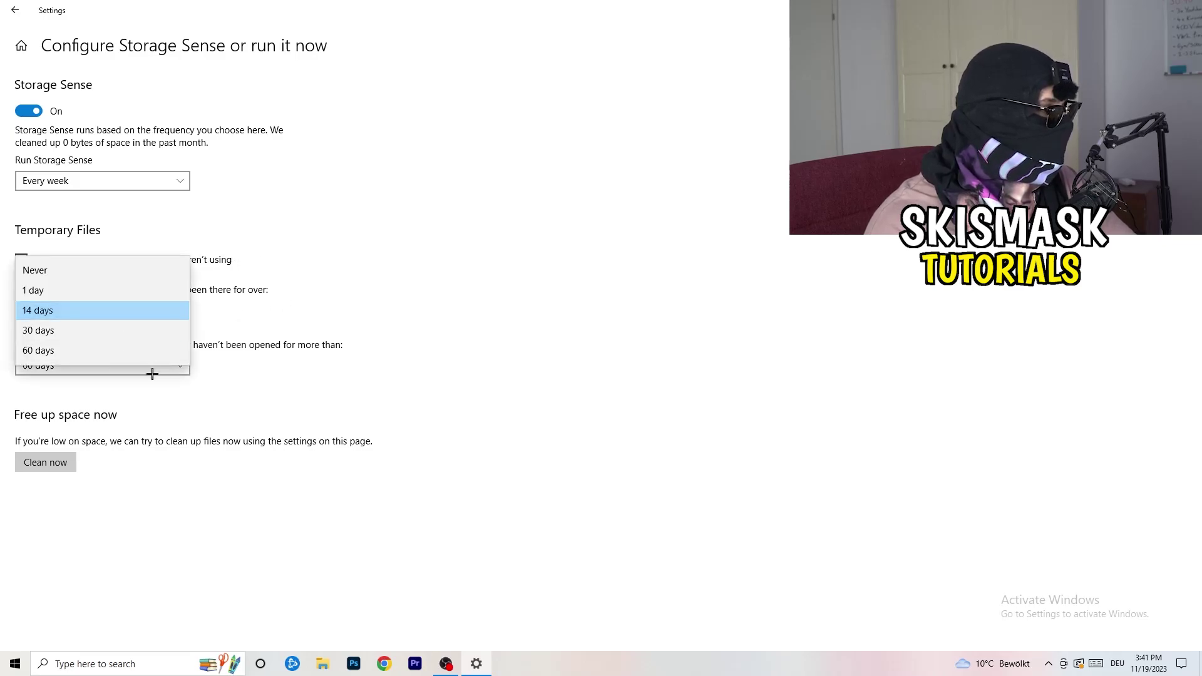
click(154, 376)
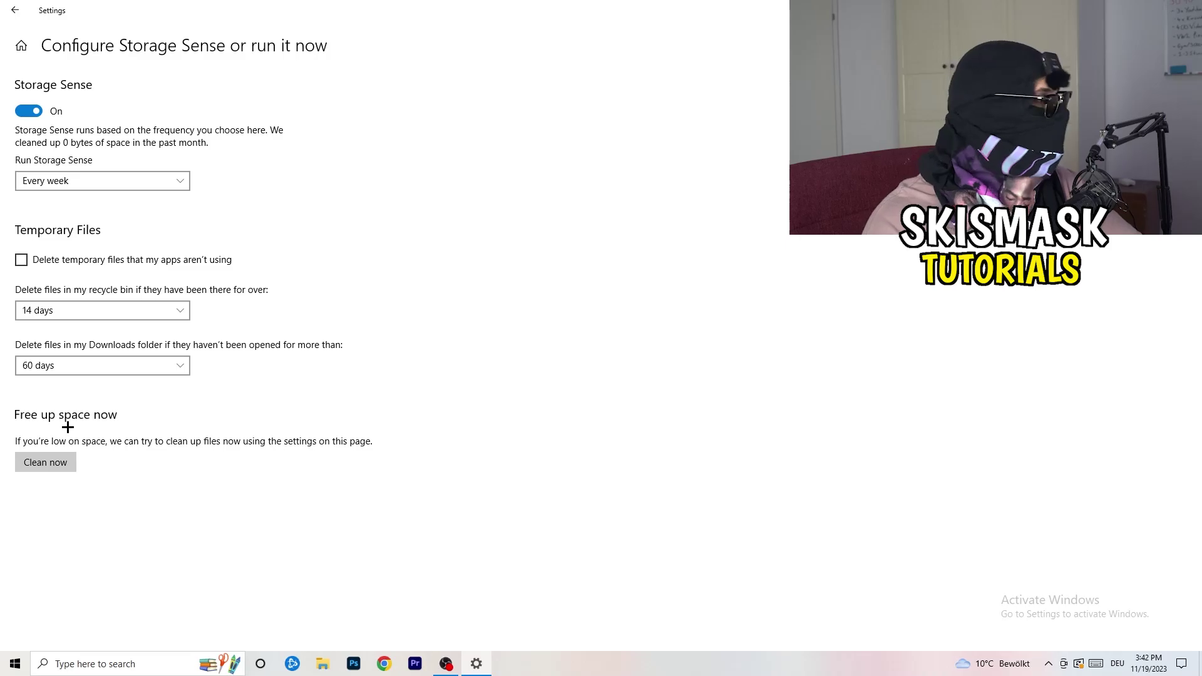
click(3, 15)
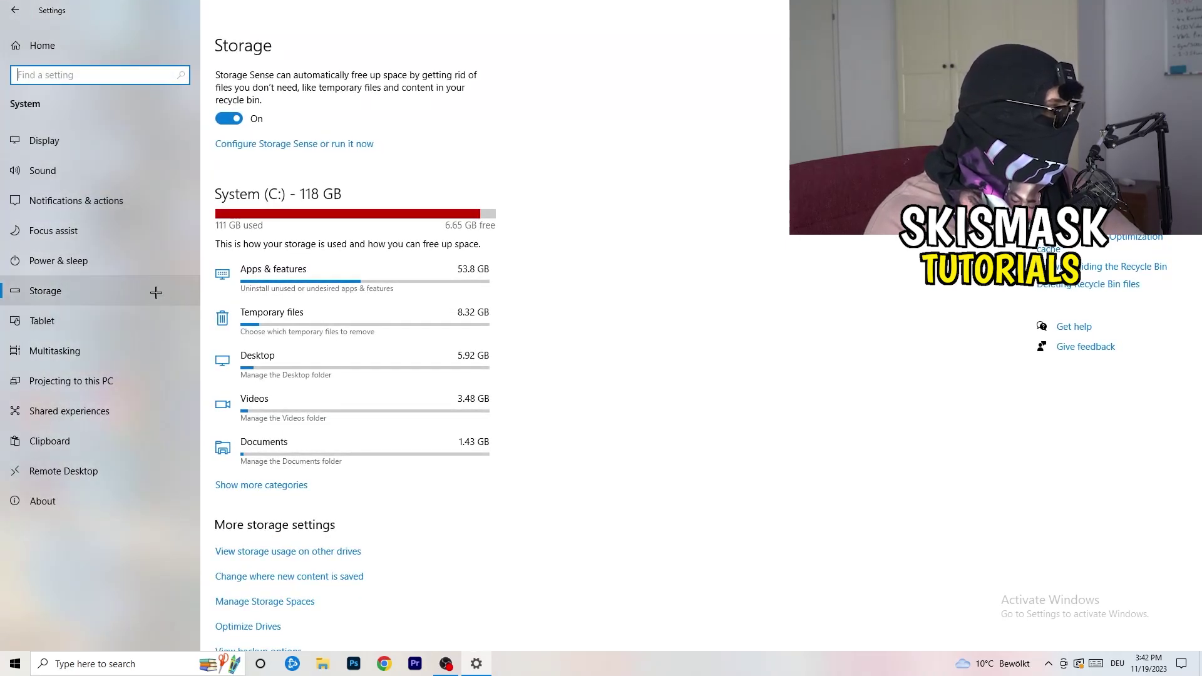
Step: From Power & sleep, review all plans in Power Options, keep Balanced, and close it
click(140, 269)
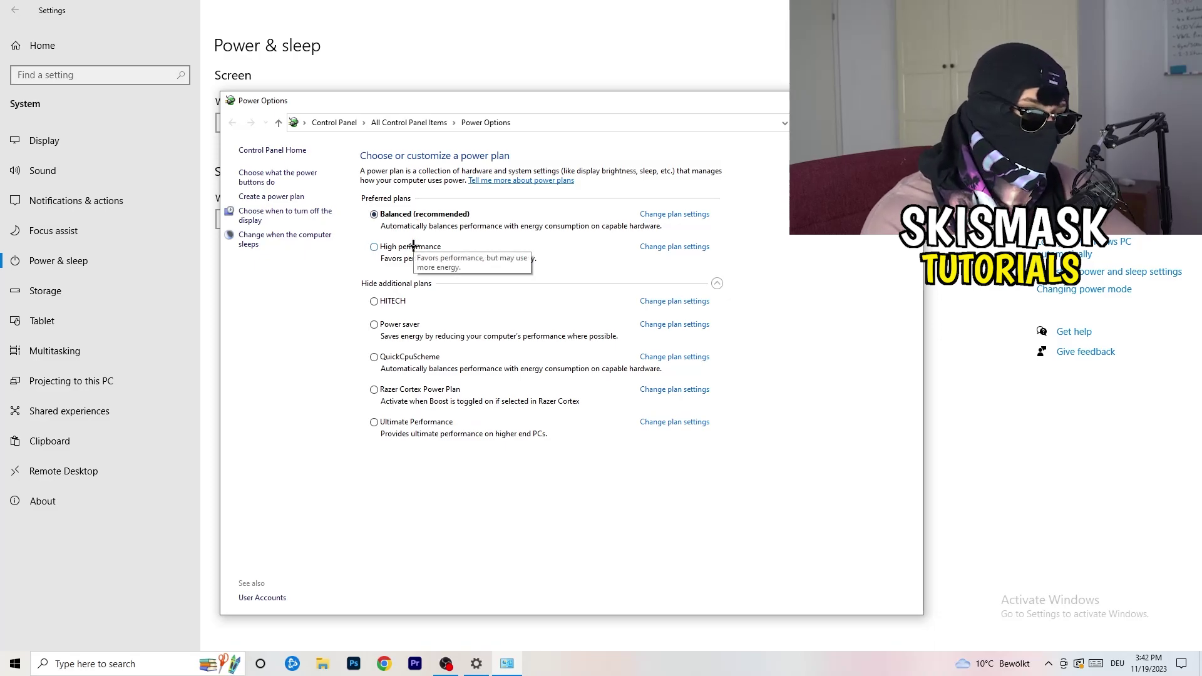
click(717, 283)
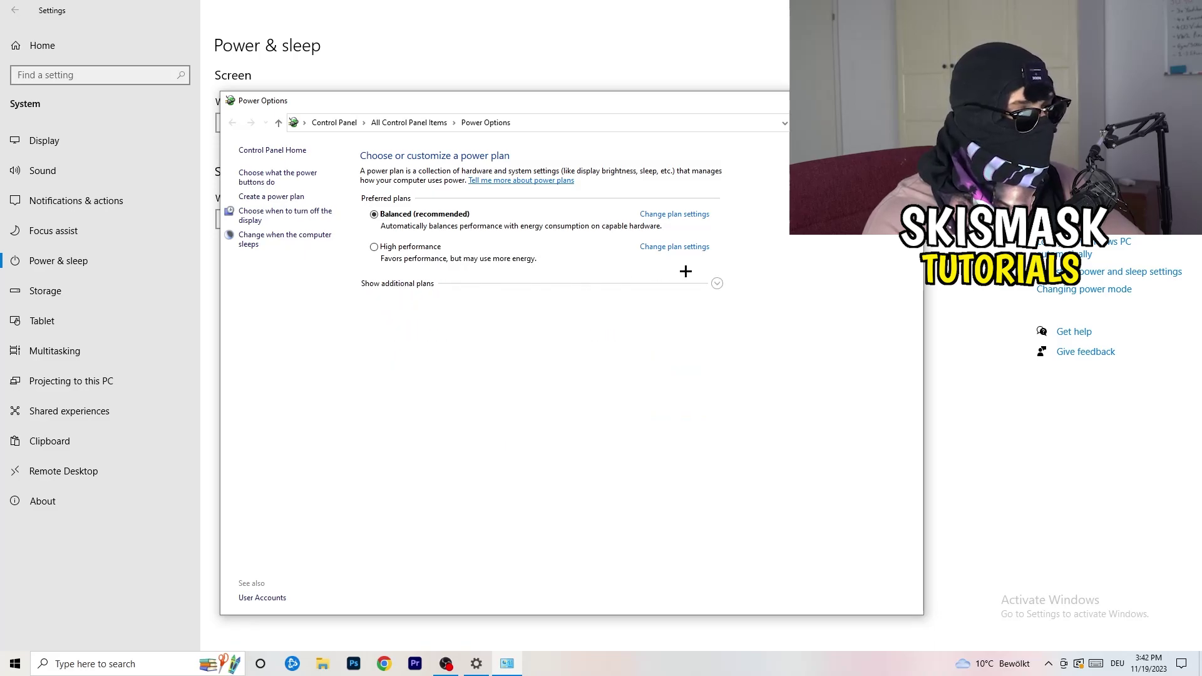
click(717, 283)
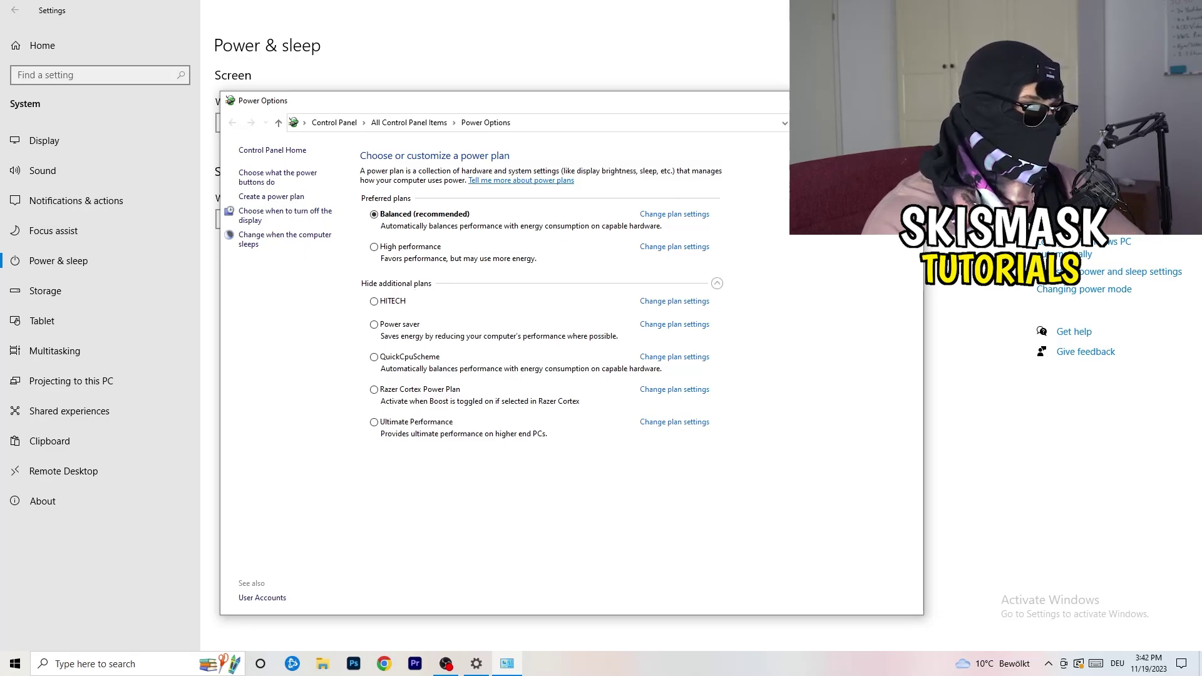
click(909, 100)
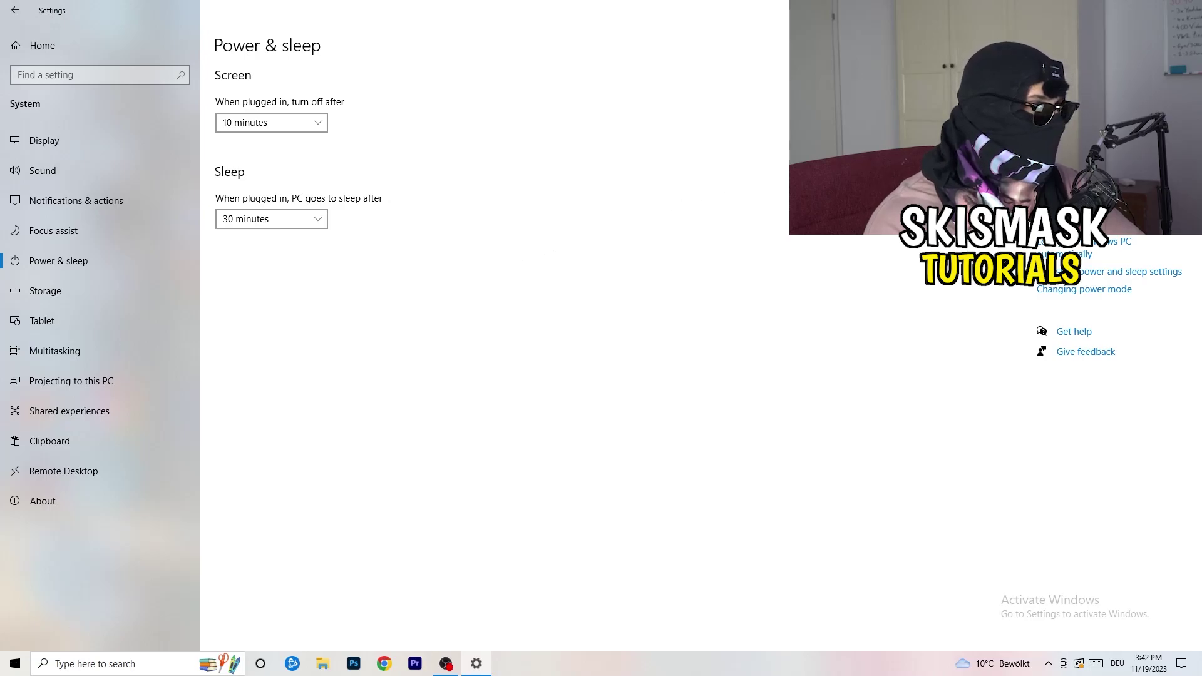
Step: Close Settings, drag the Steam shortcut to empty desktop space, and bring up its context menu
key(alt+F4)
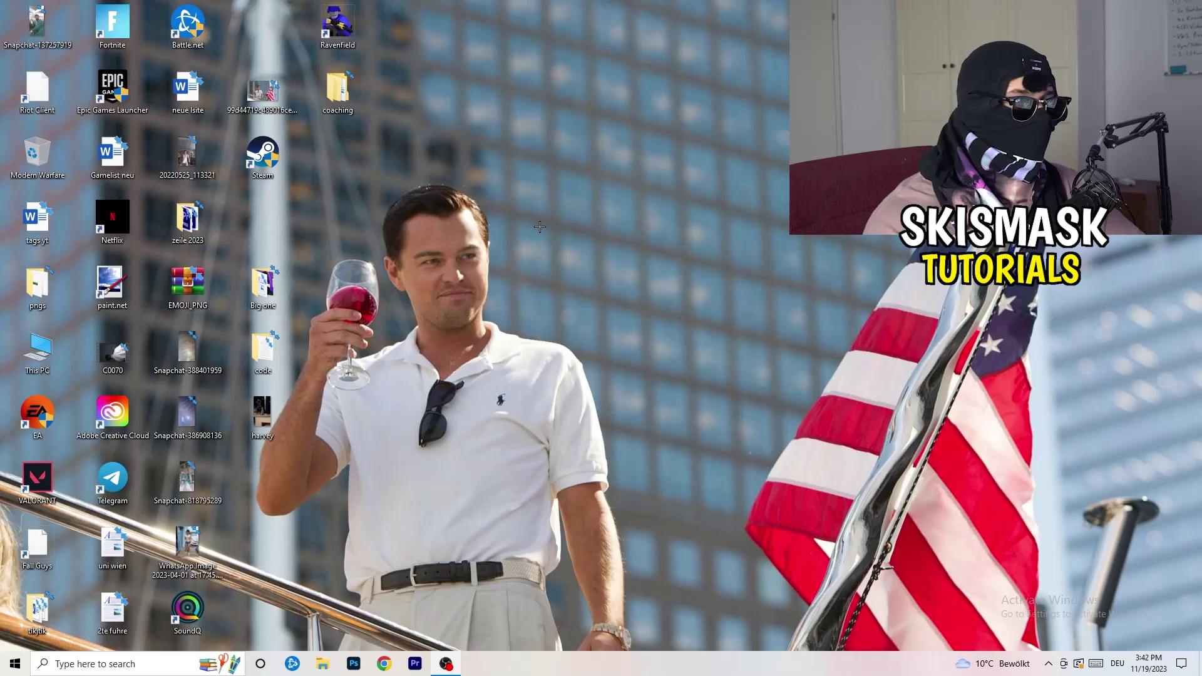
drag(261, 155, 635, 223)
click(547, 277)
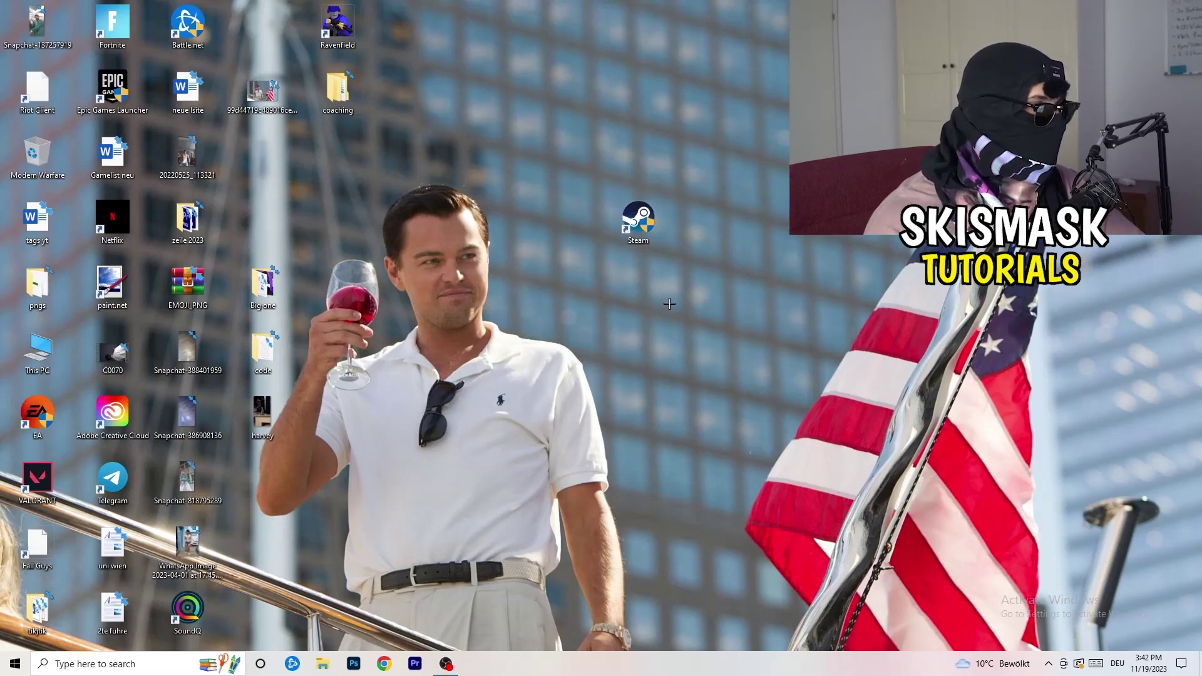
right_click(629, 226)
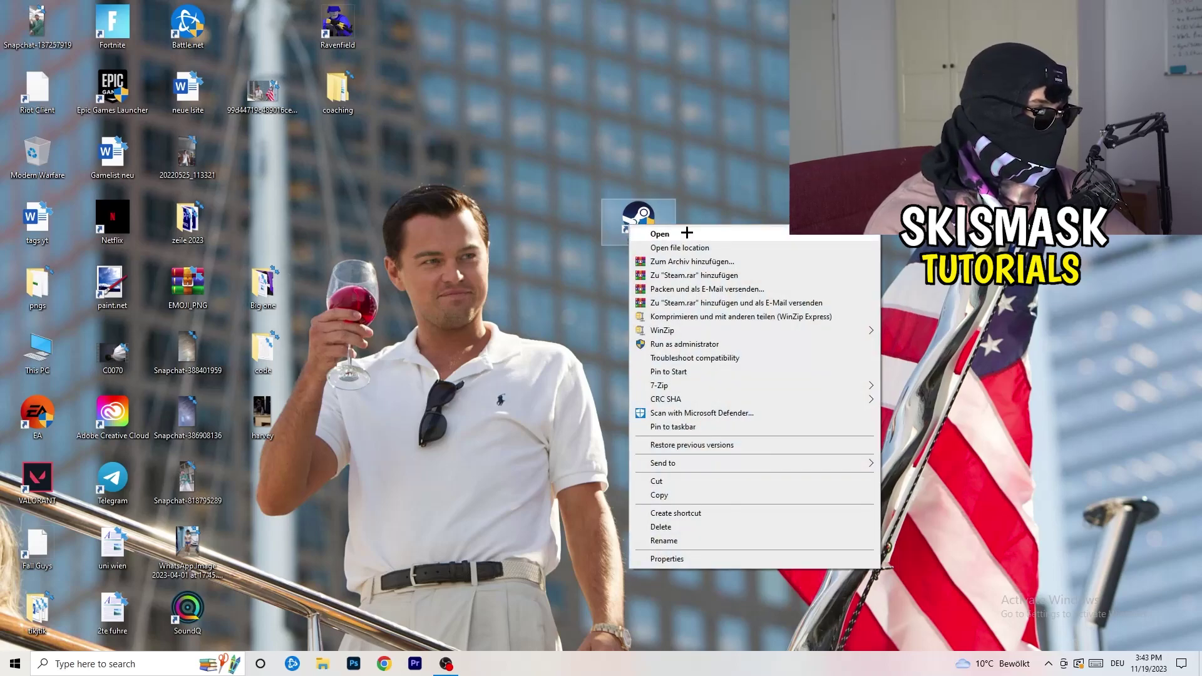
Step: In the Steam shortcut's Properties, enable Windows 8 compatibility mode and apply it
click(688, 560)
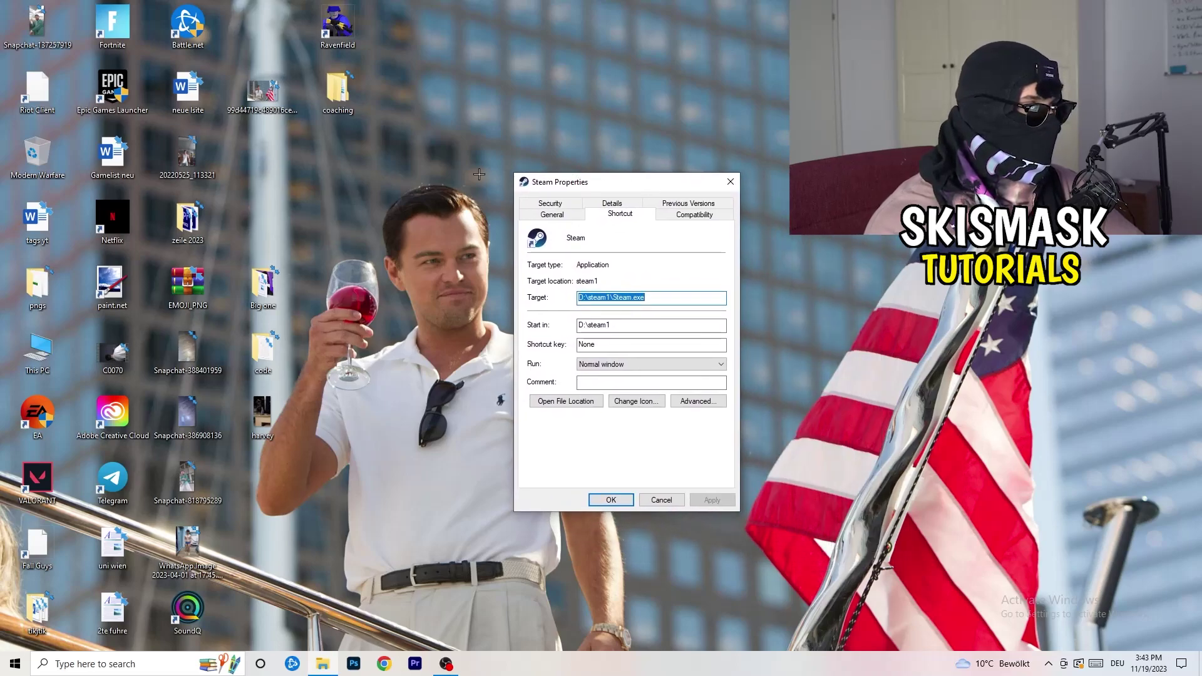
click(708, 216)
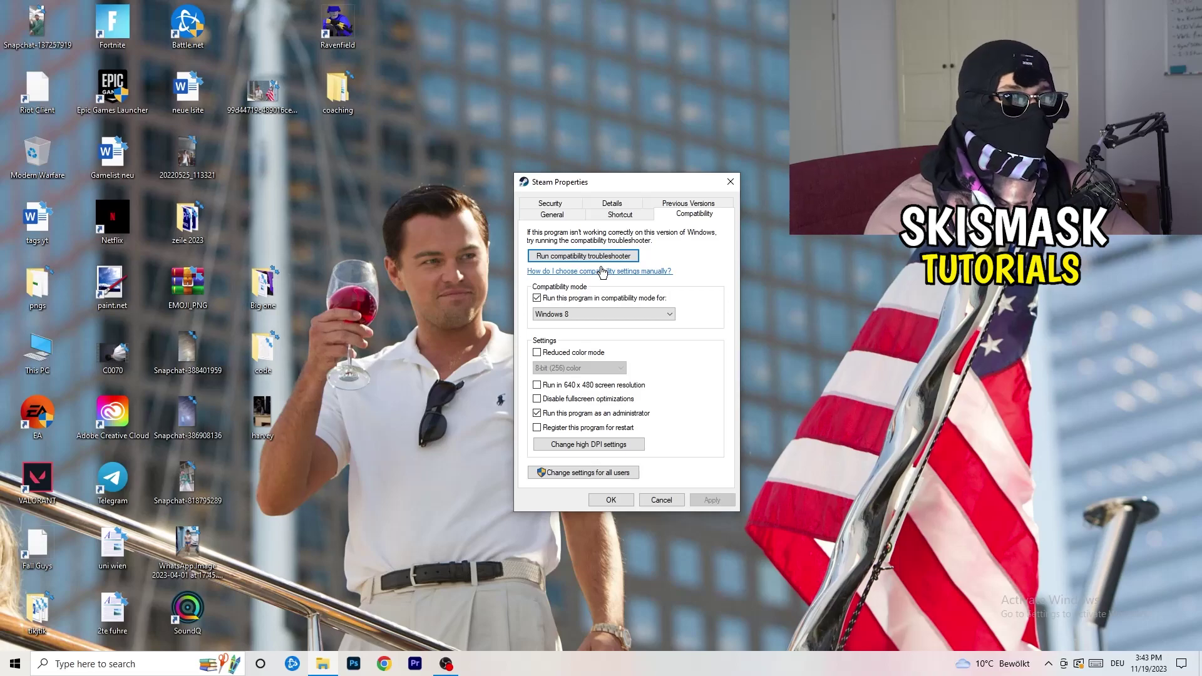
click(537, 298)
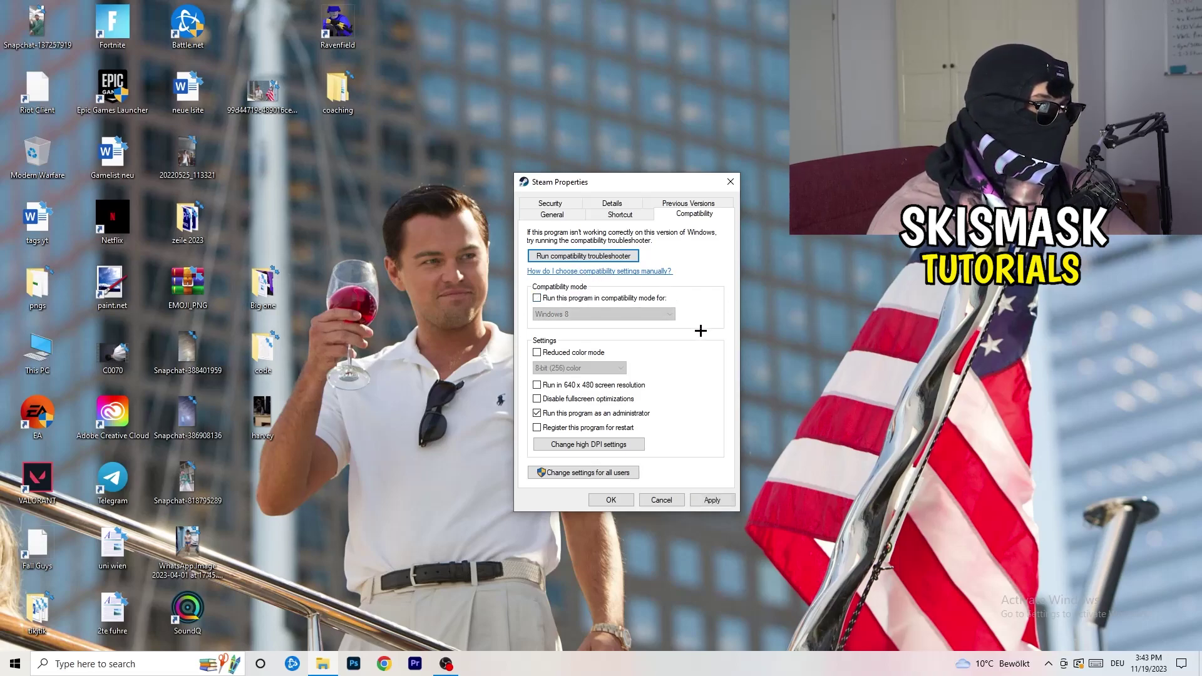
click(545, 301)
click(594, 315)
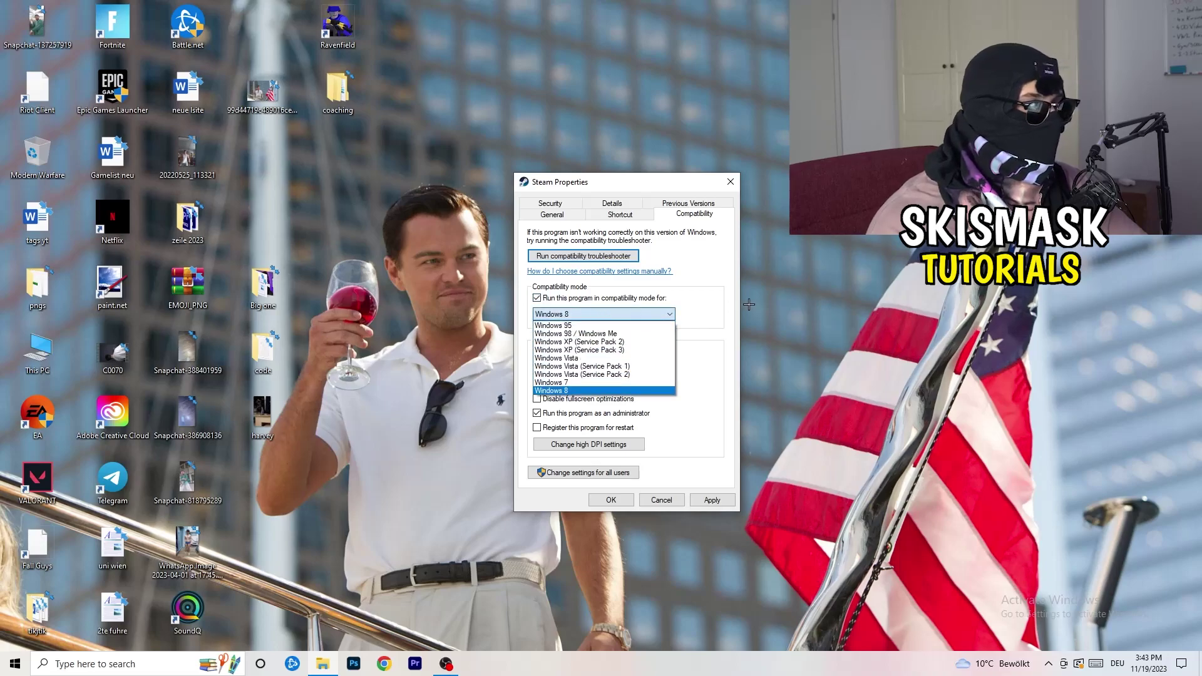
click(711, 351)
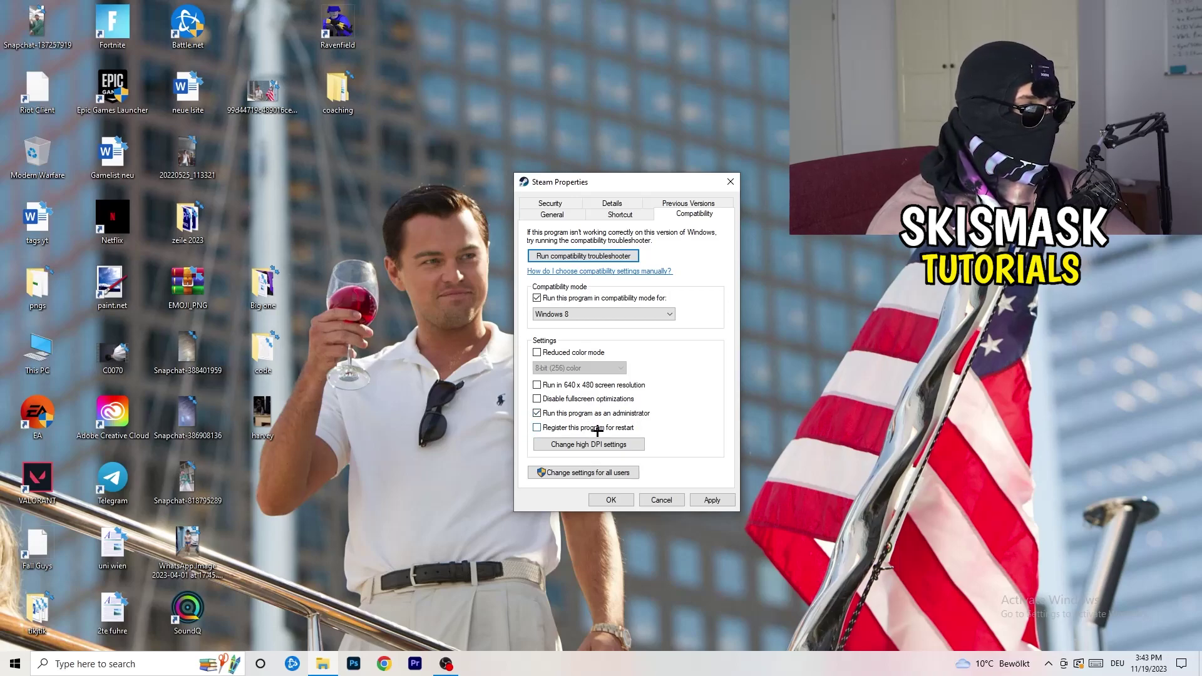
click(702, 500)
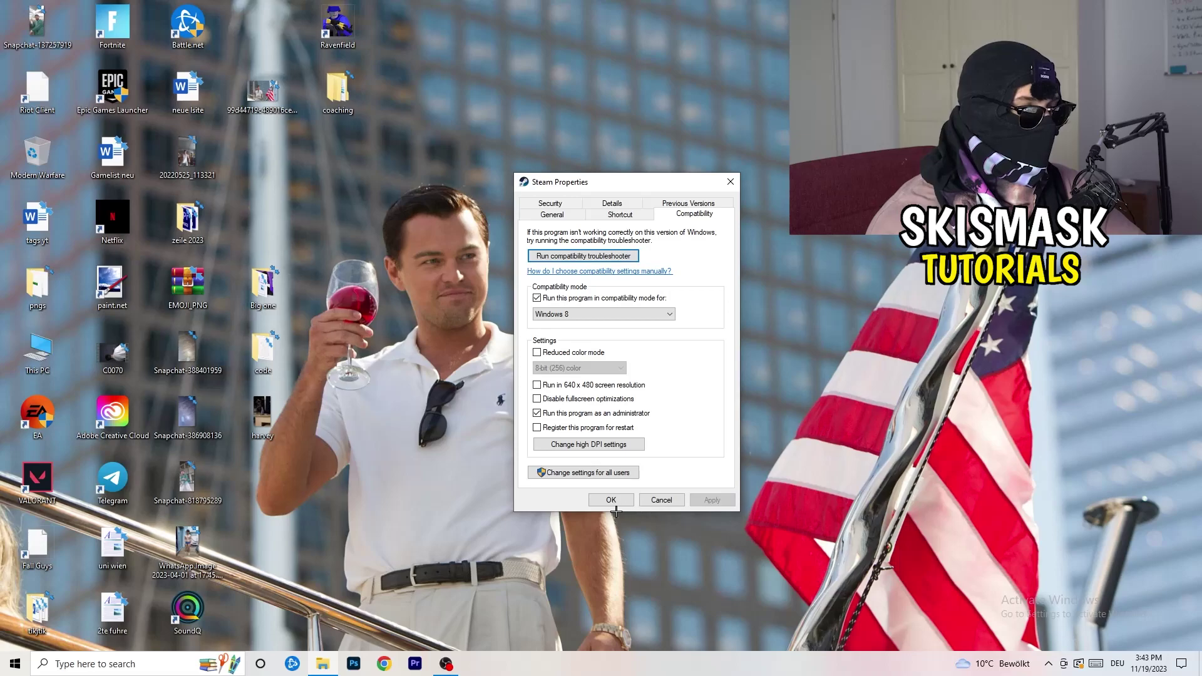
click(615, 501)
Step: Return the Steam shortcut to its original slot among the desktop icons
drag(656, 235, 732, 235)
drag(630, 174, 596, 224)
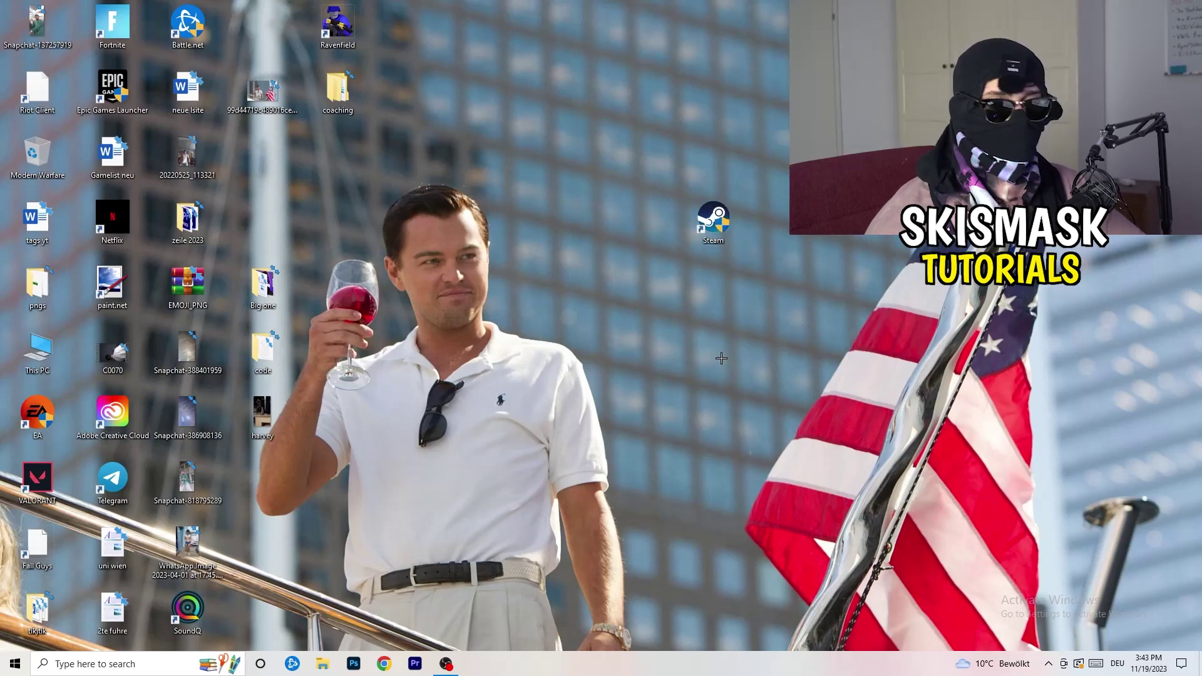
right_click(709, 216)
click(611, 312)
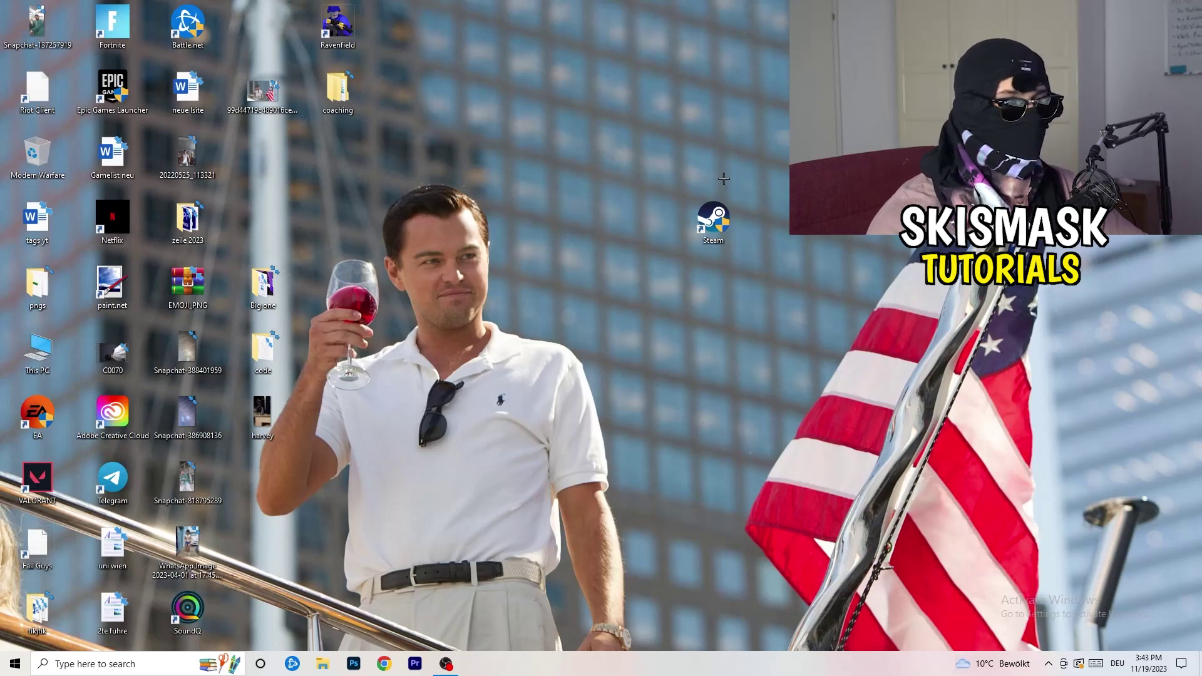
drag(714, 216, 263, 155)
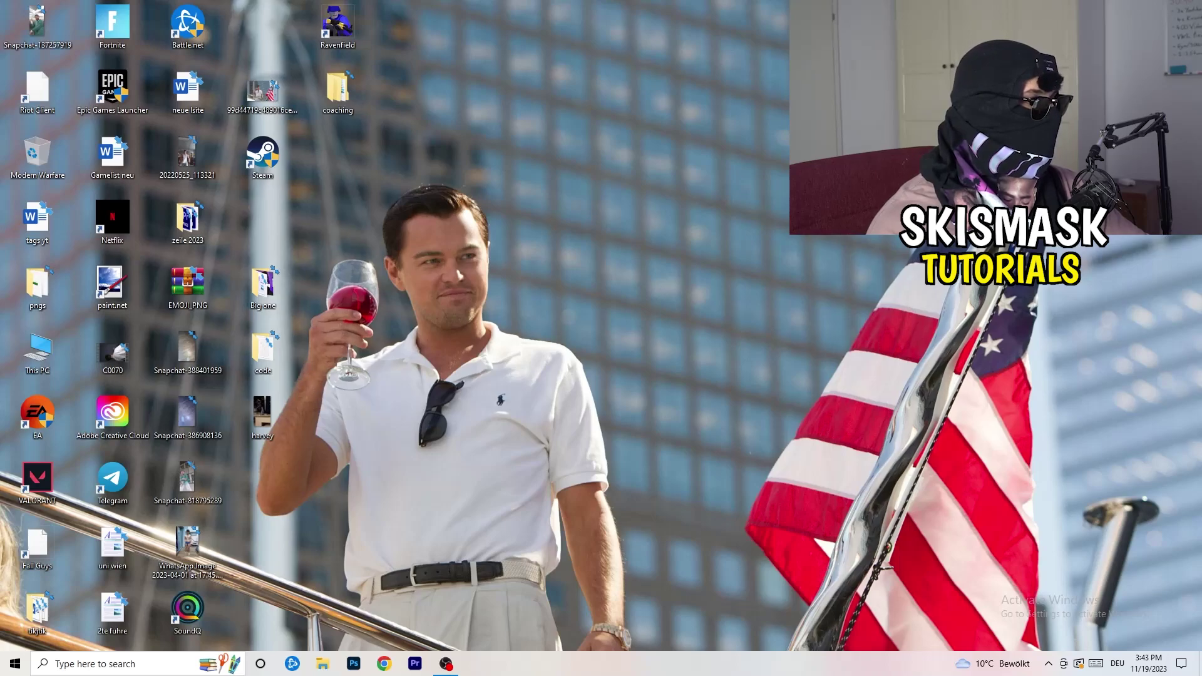
click(15, 664)
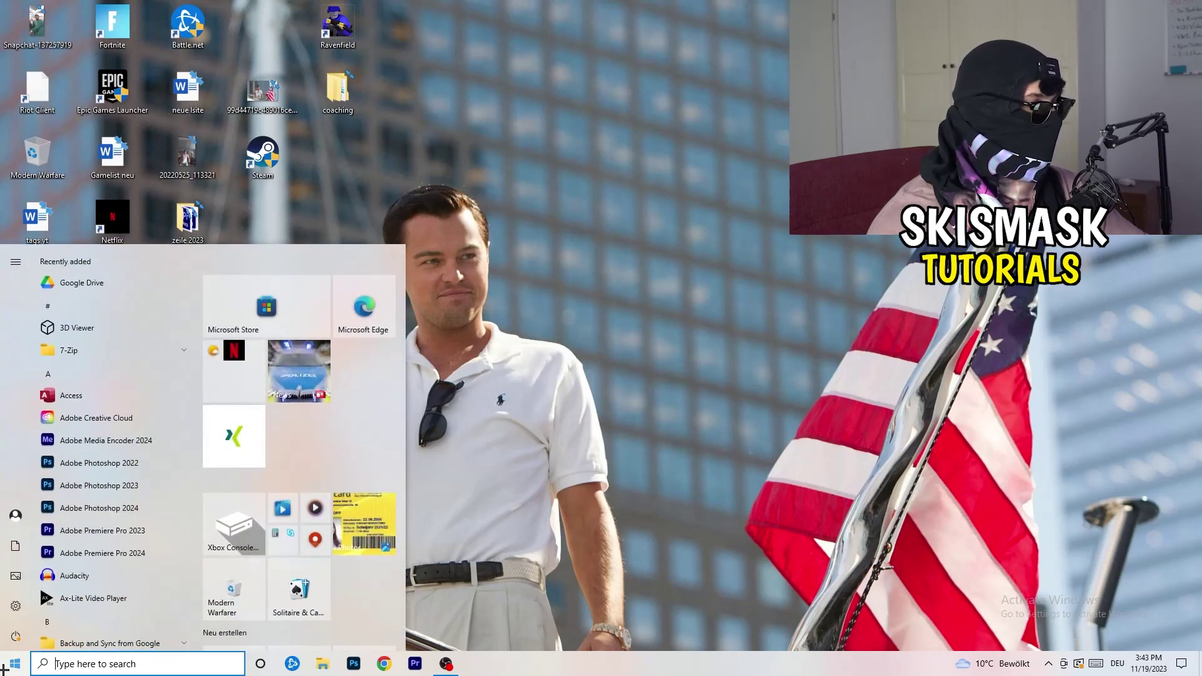
Step: Go to Settings > Gaming and confirm Xbox Game Bar is switched off
click(15, 607)
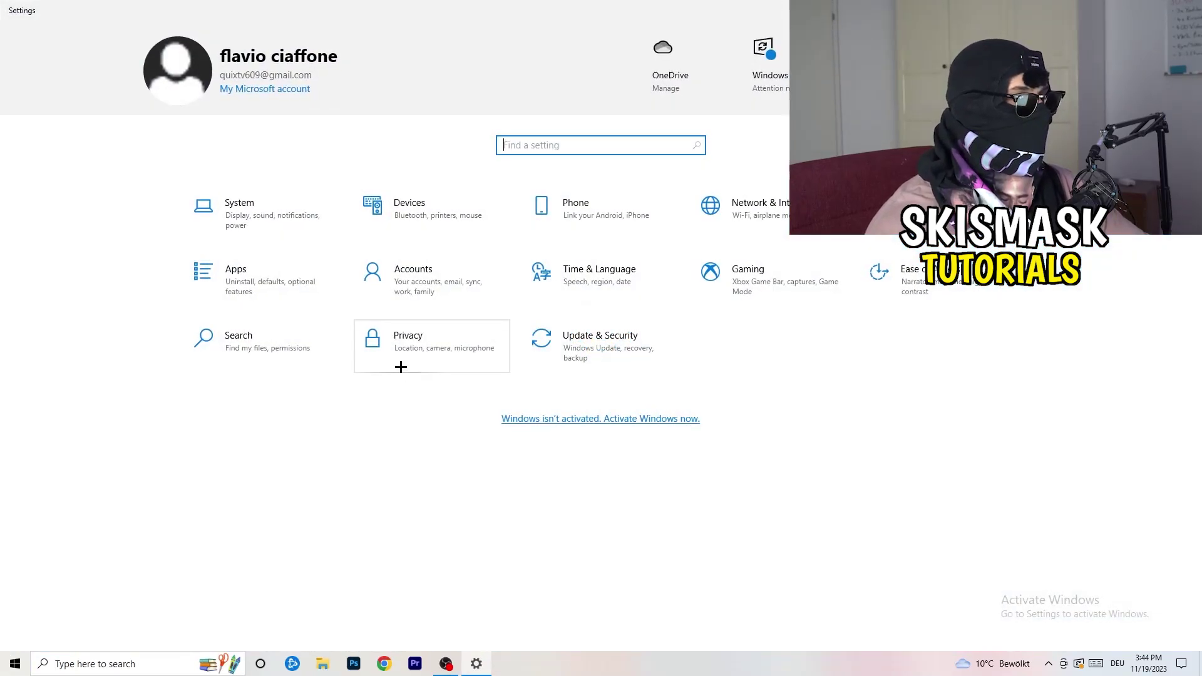
click(748, 275)
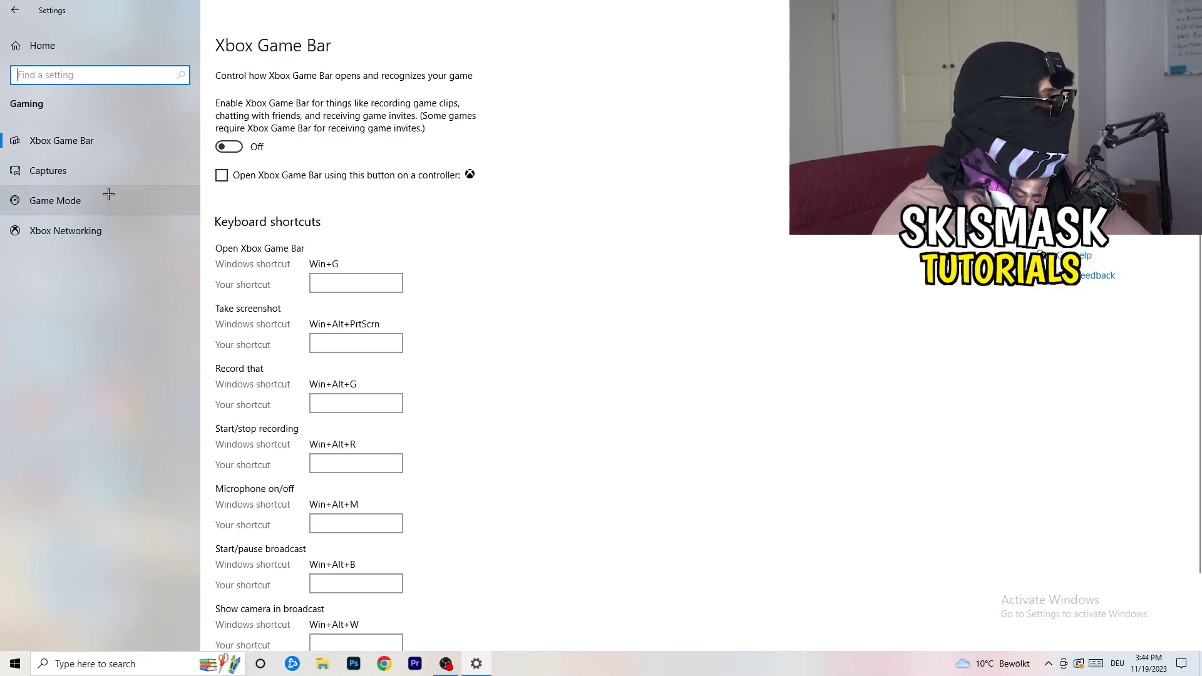
Step: Check the Captures page: background recording and recorded audio Off, 30 fps selected
click(48, 171)
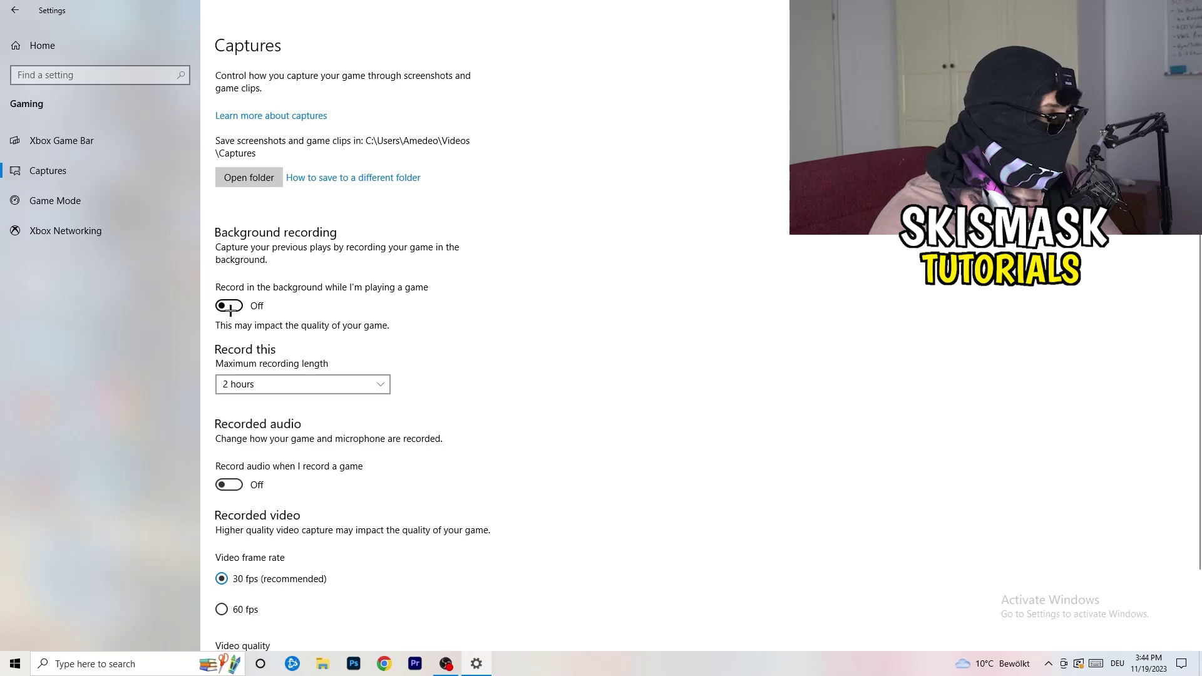
scroll(261, 309, down, 2)
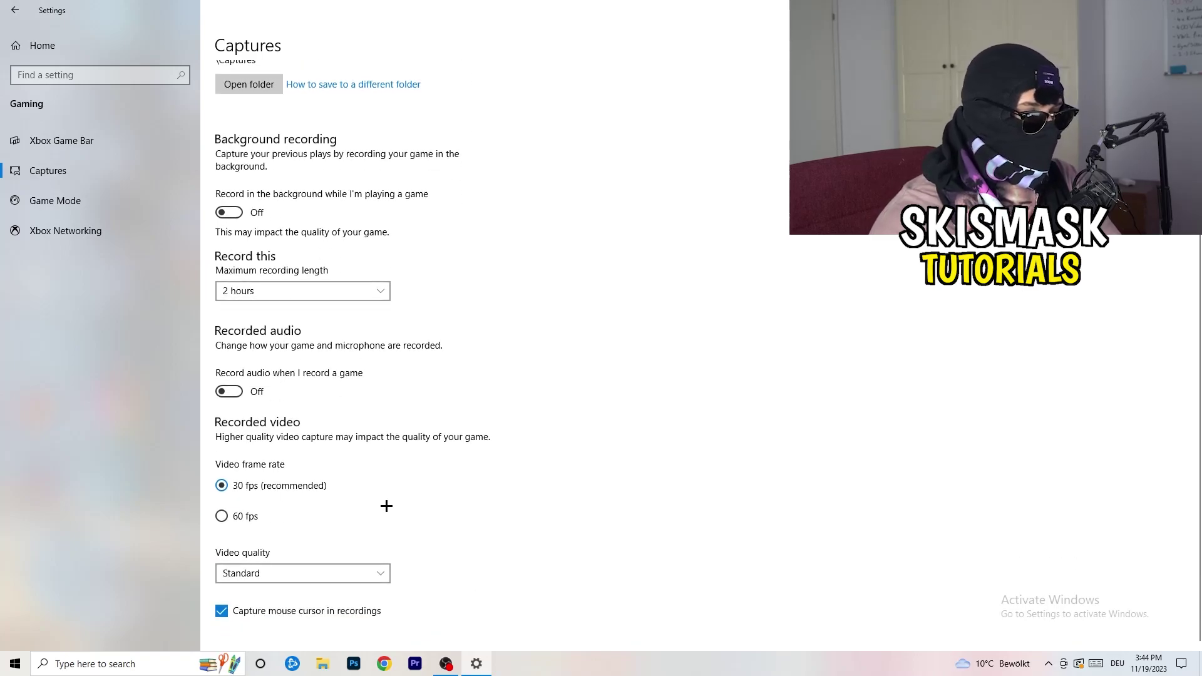
scroll(387, 506, up, 2)
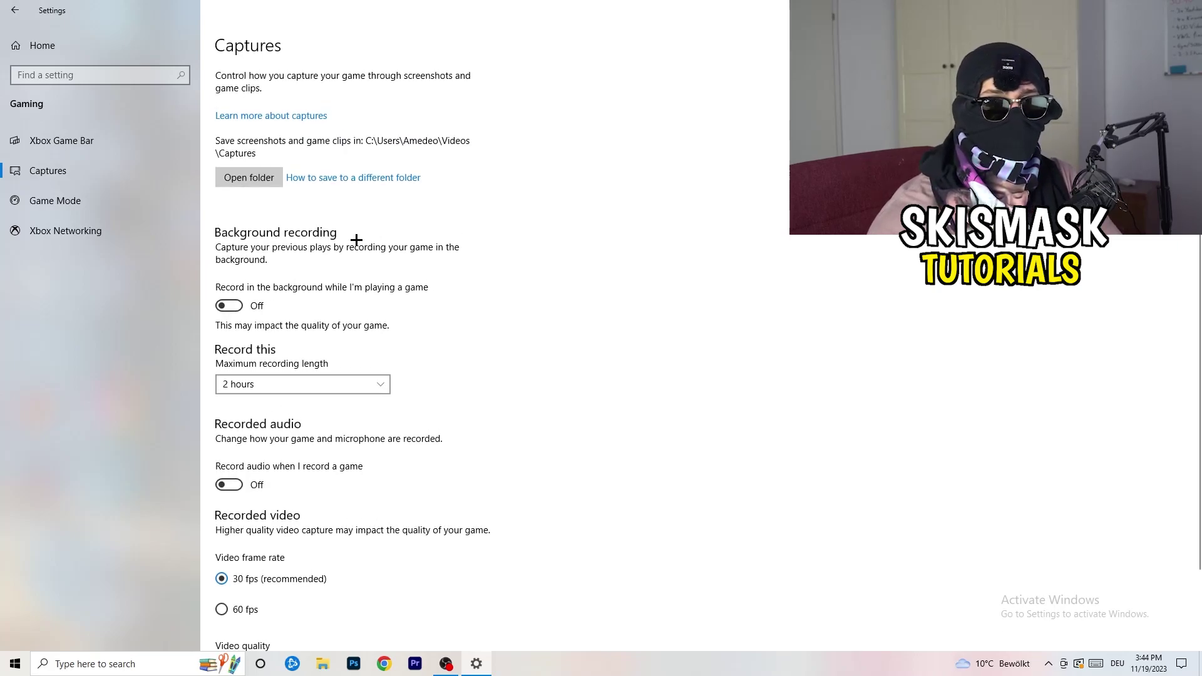
Step: Verify Game Mode is switched On, then go back to the Settings home page
click(57, 200)
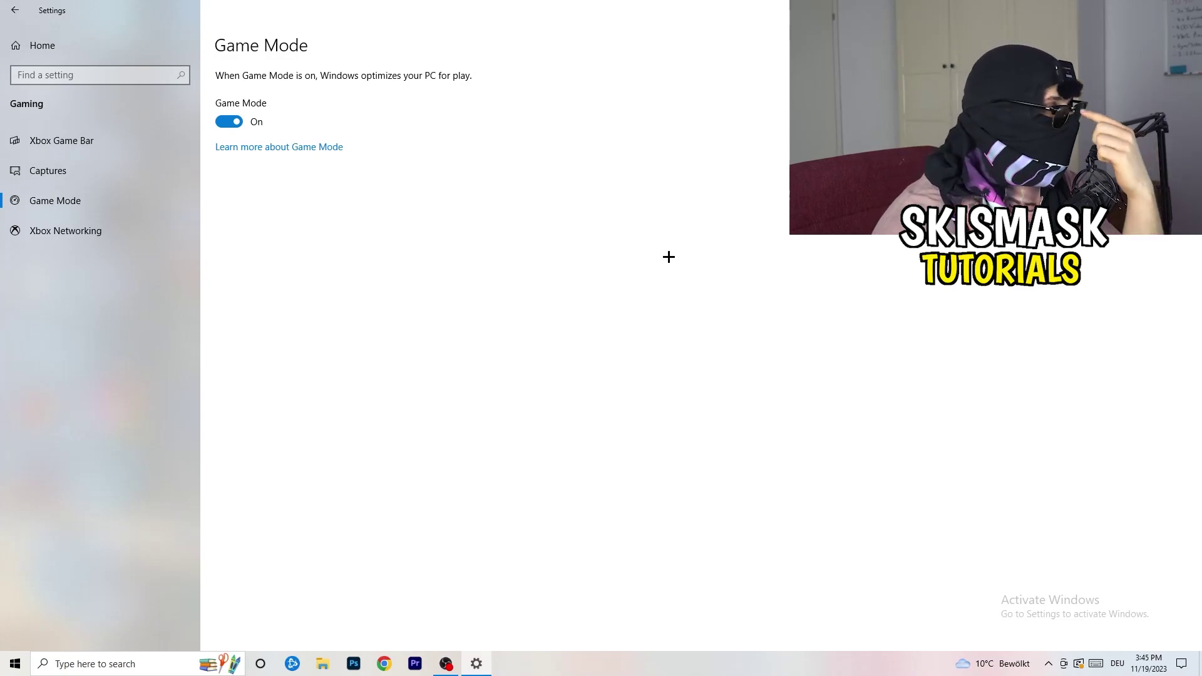
click(70, 50)
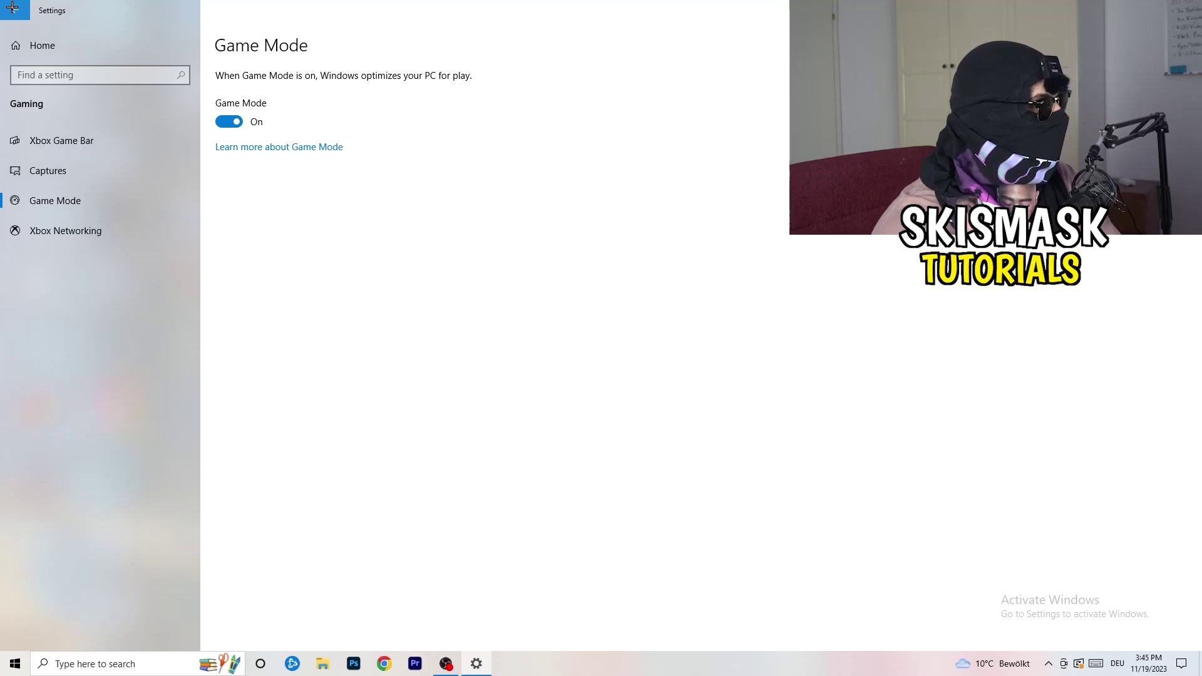